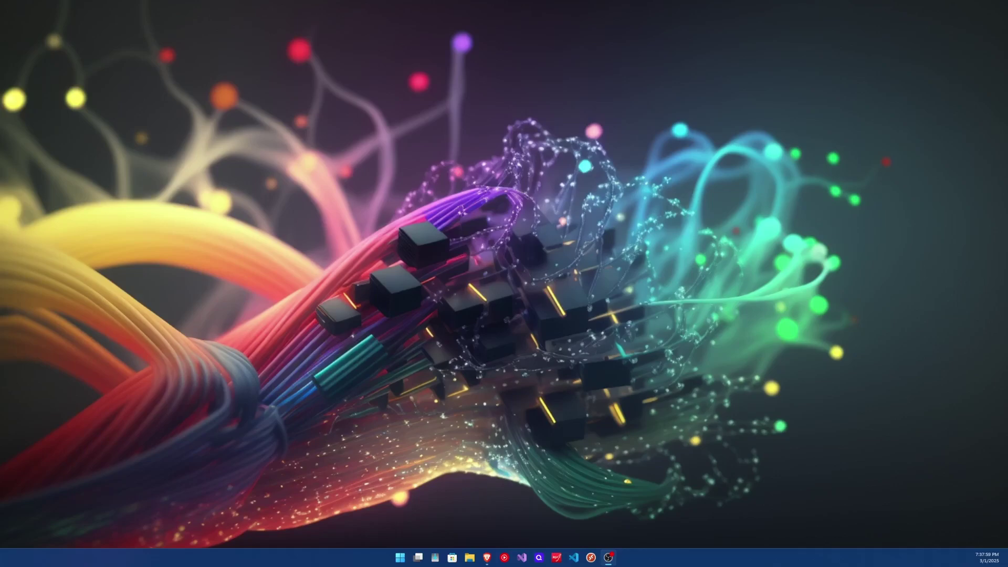
- Switch to the Brave browser and load the Proxmox web interface at 10.1.0.23:8006
click(487, 558)
drag(0, 213, 520, 110)
click(780, 110)
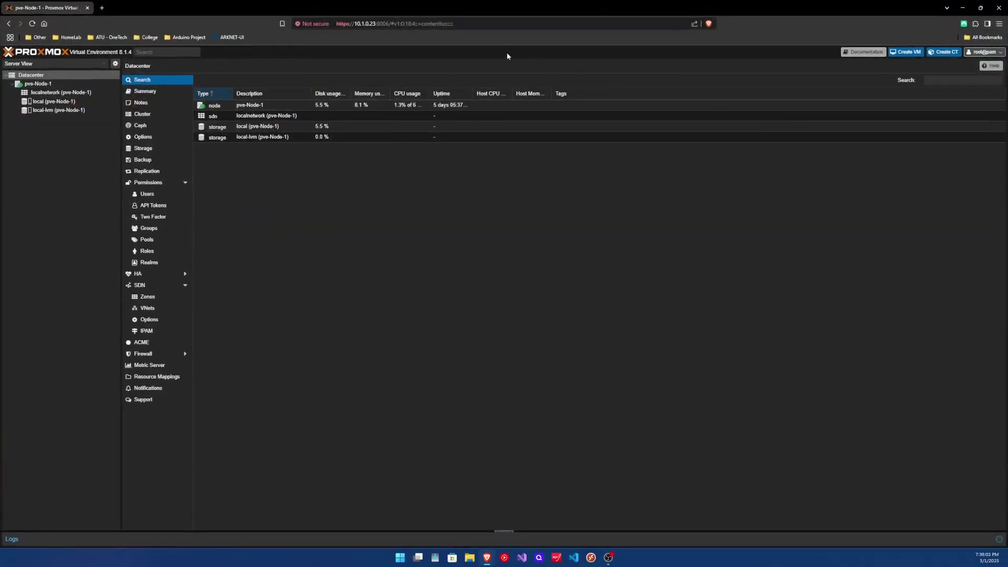
click(493, 26)
text(10.)
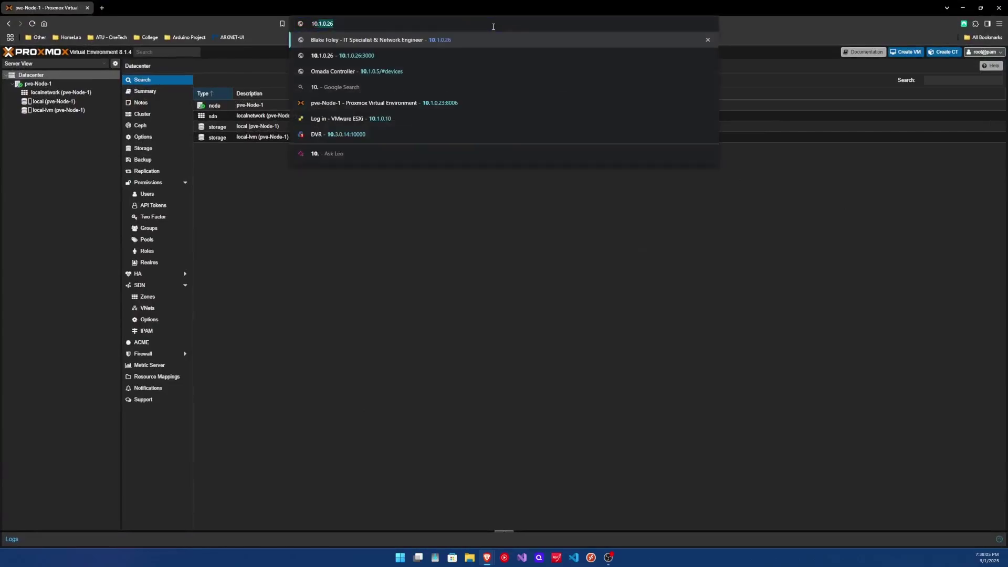
text(1.0.23)
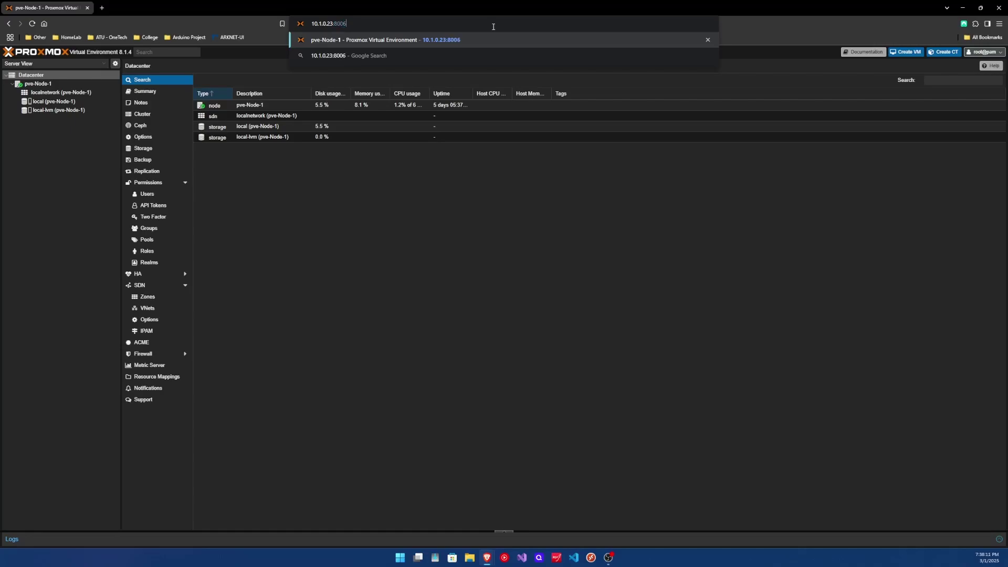
key(Return)
- Log out of Proxmox, sign back in as root with the account password, and dismiss the subscription notice
click(985, 52)
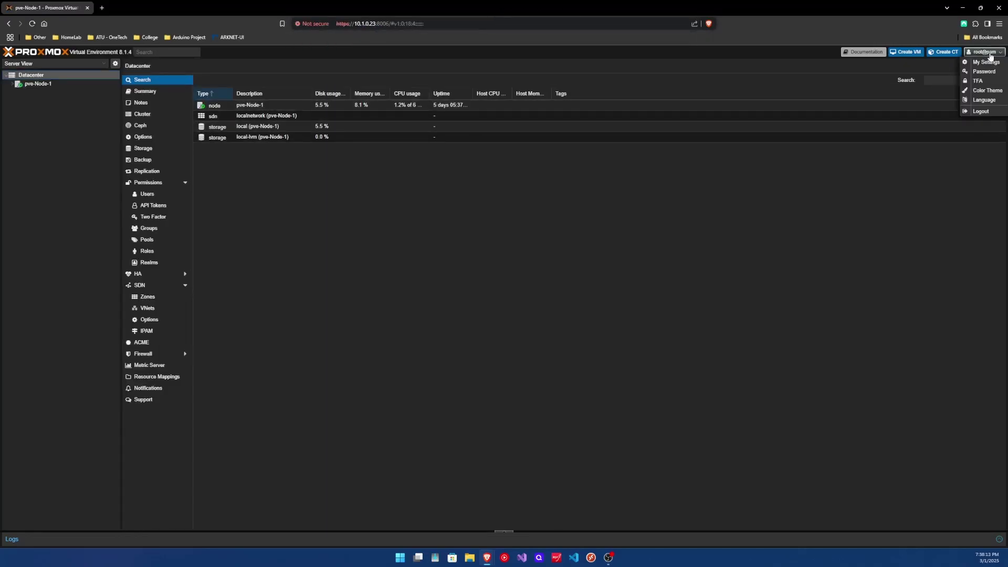
click(982, 111)
click(492, 281)
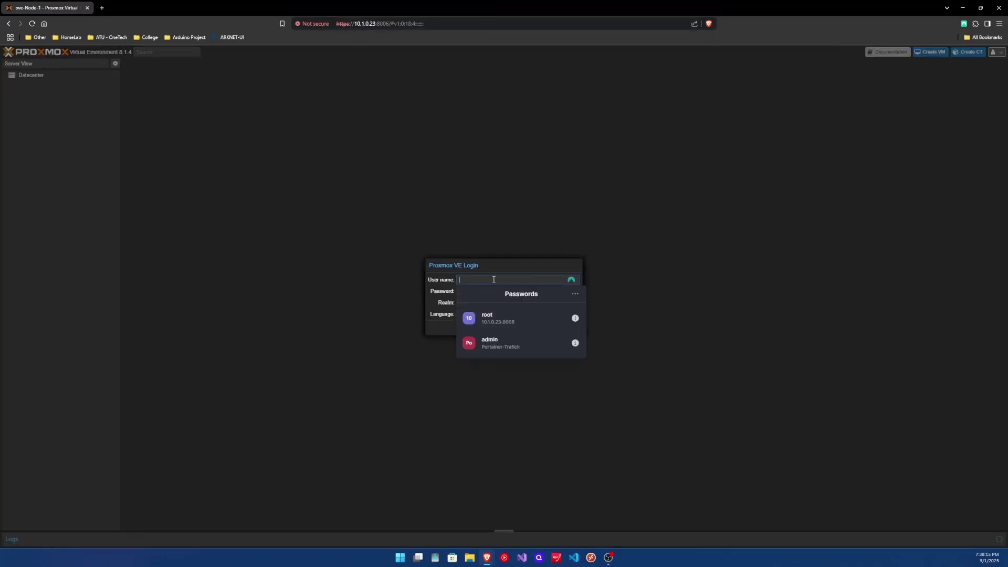
click(524, 269)
click(491, 278)
text(root)
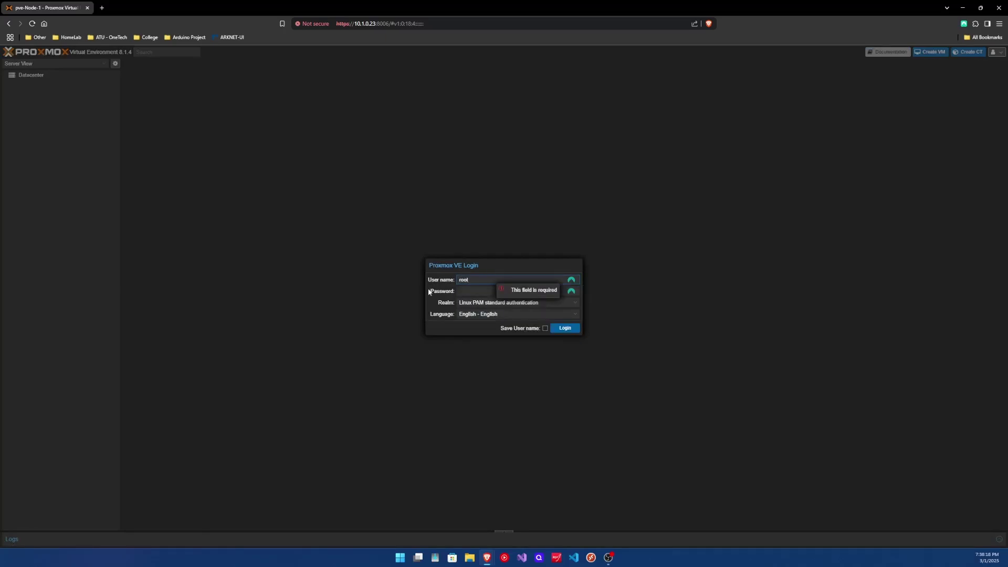
click(473, 293)
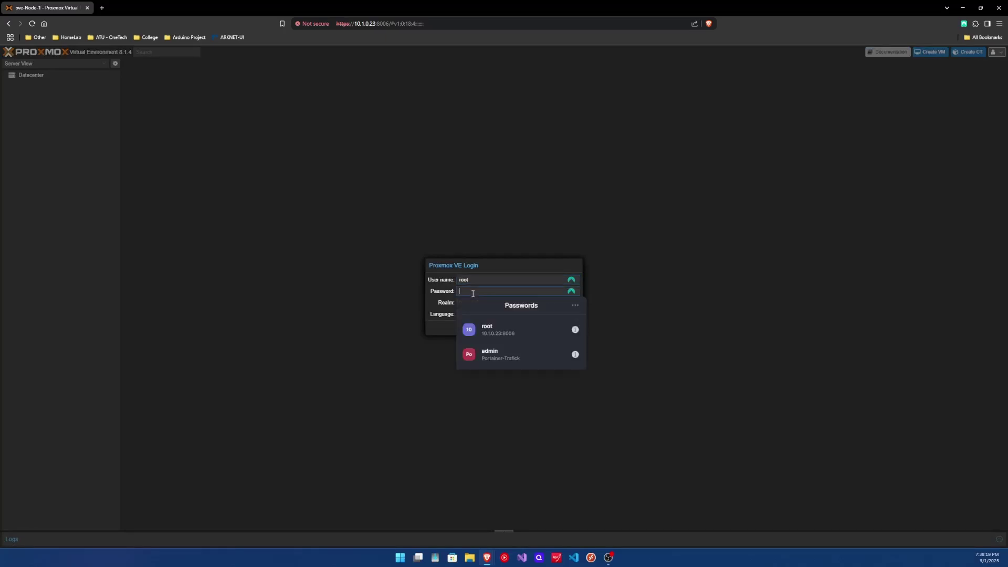
text(•)
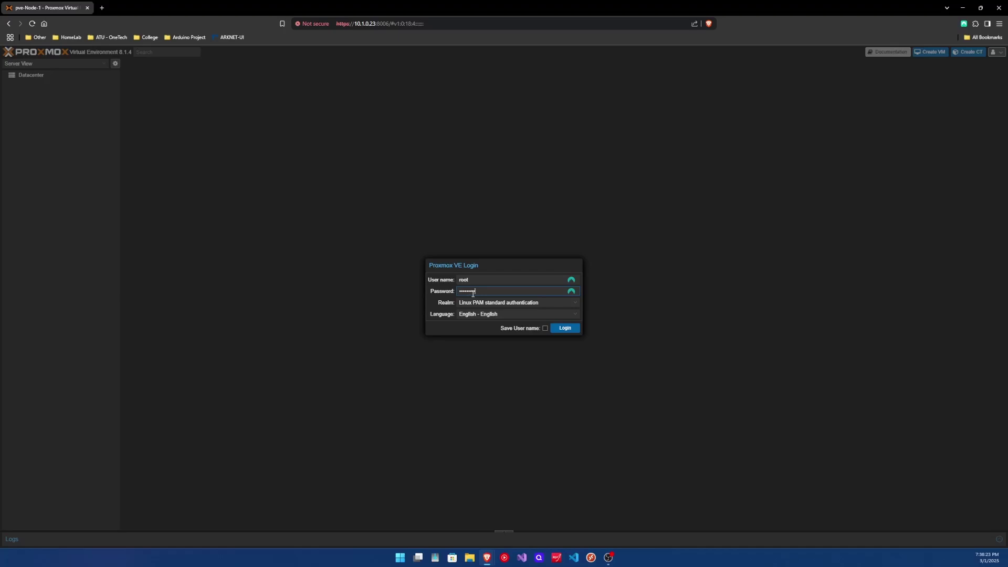
click(564, 331)
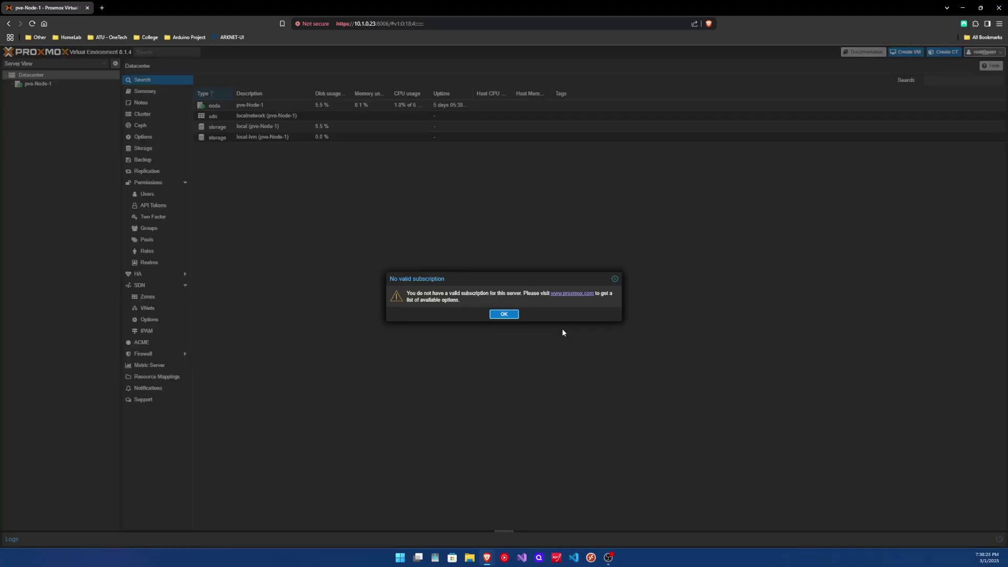
click(512, 314)
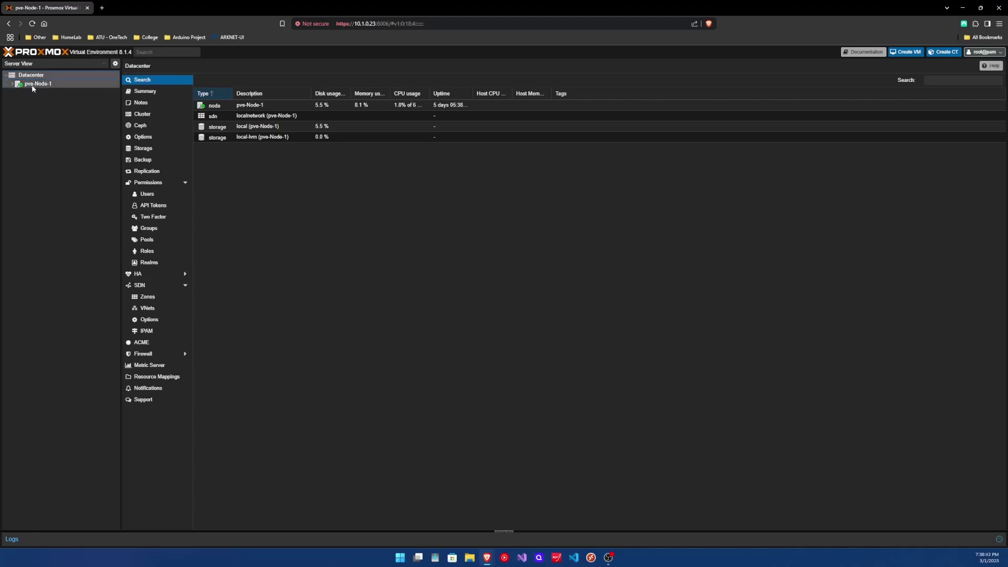
- Remove Ubuntu-Server-24.04.iso from the ISO images of the local storage on pve-Node-1
click(29, 87)
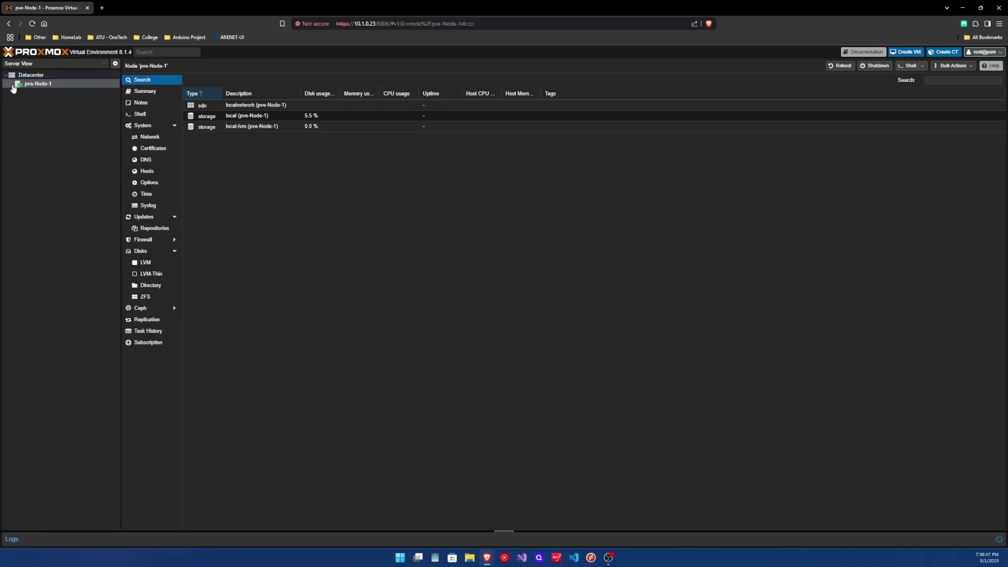
click(12, 84)
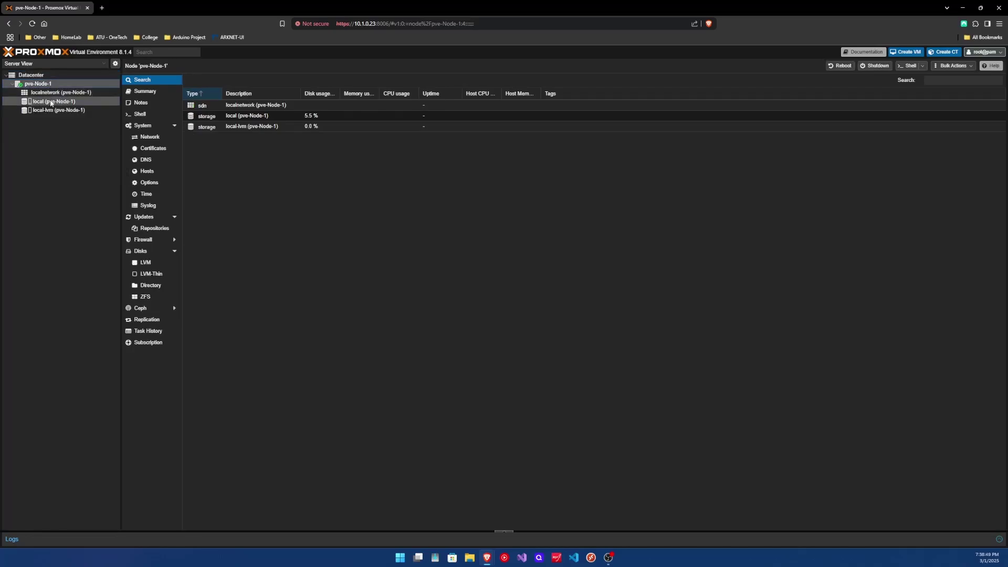
click(52, 102)
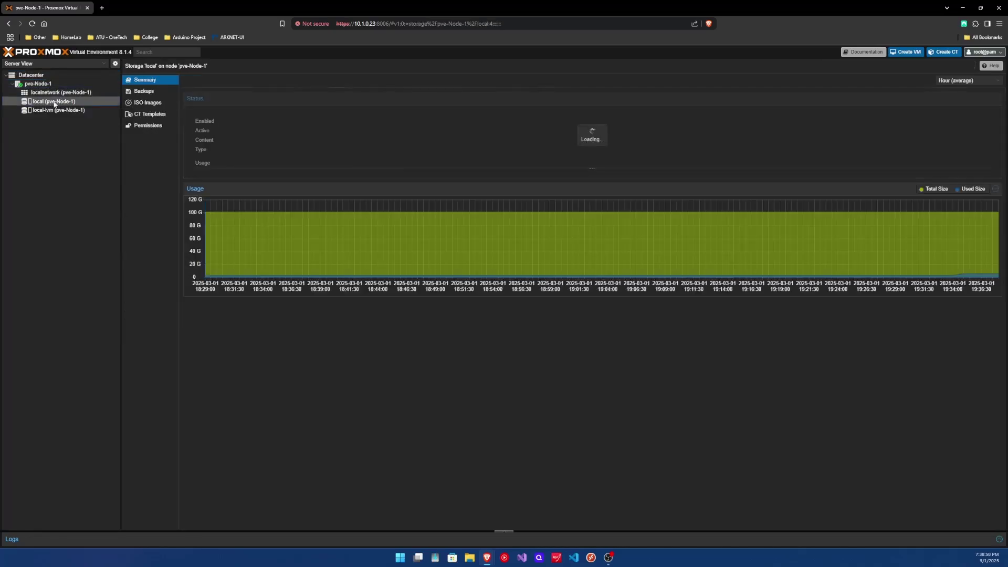
click(147, 102)
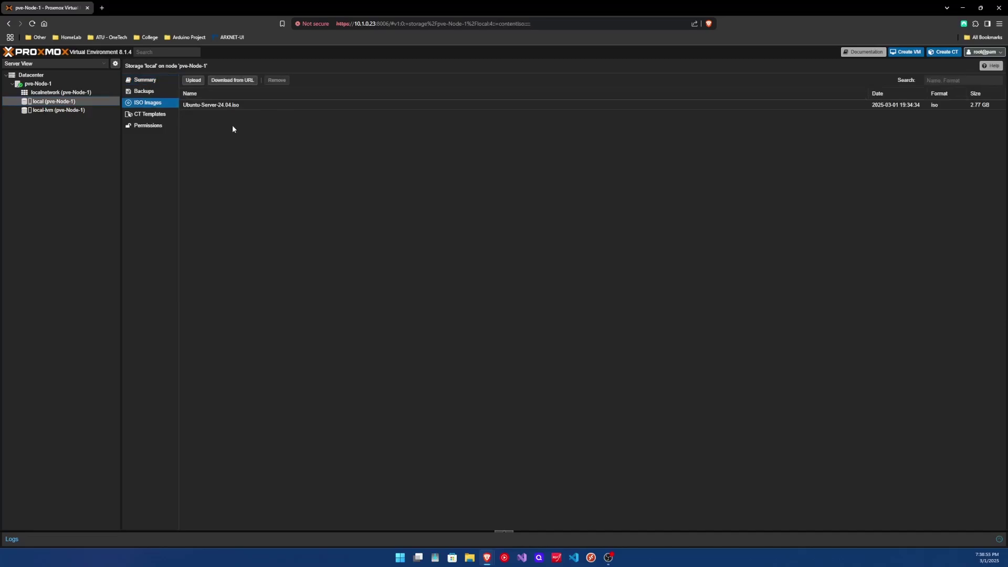
click(241, 108)
click(276, 80)
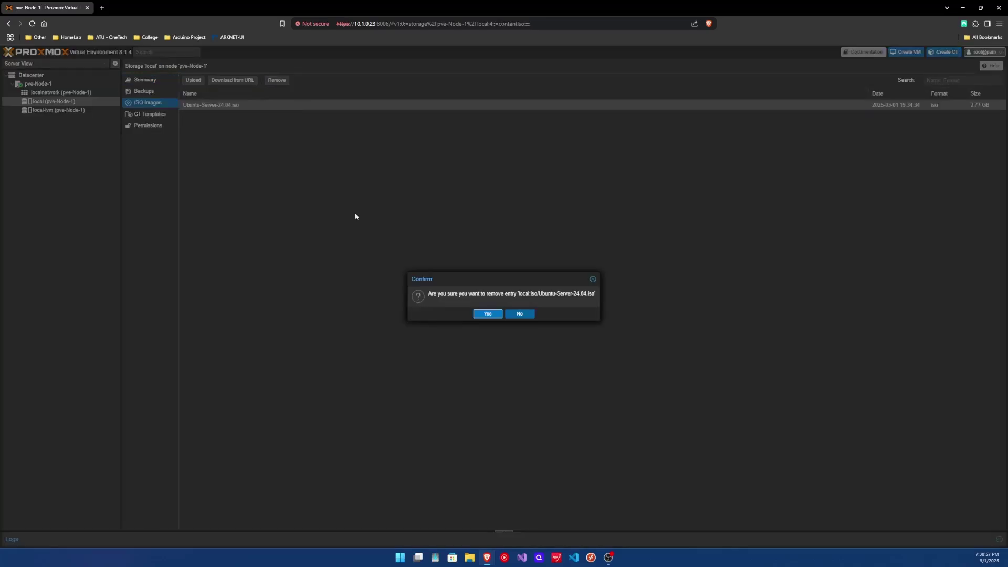
click(494, 315)
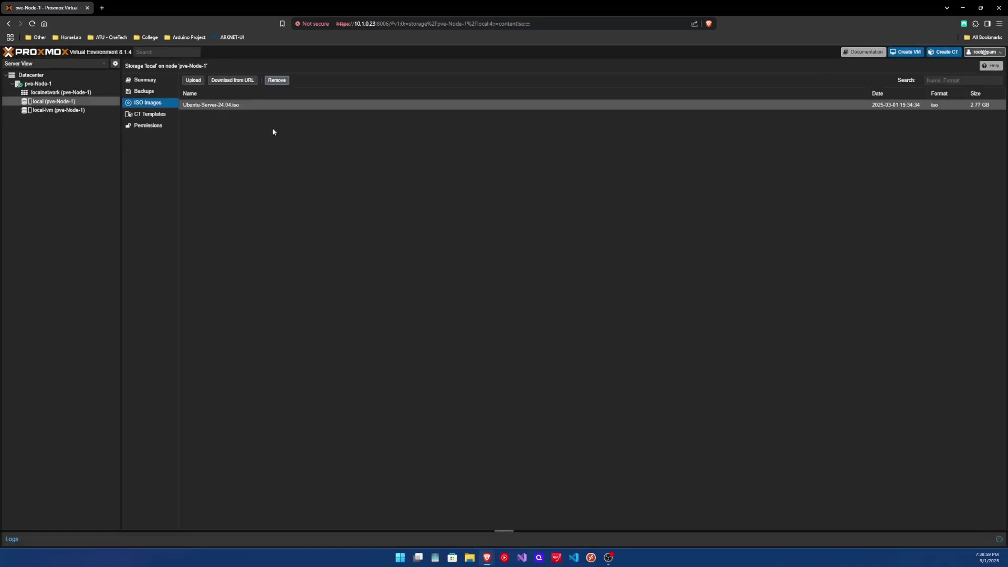
- Start an ISO upload to the local storage and choose ubuntu-24.04.1-live-server-amd64.iso as its file
click(190, 80)
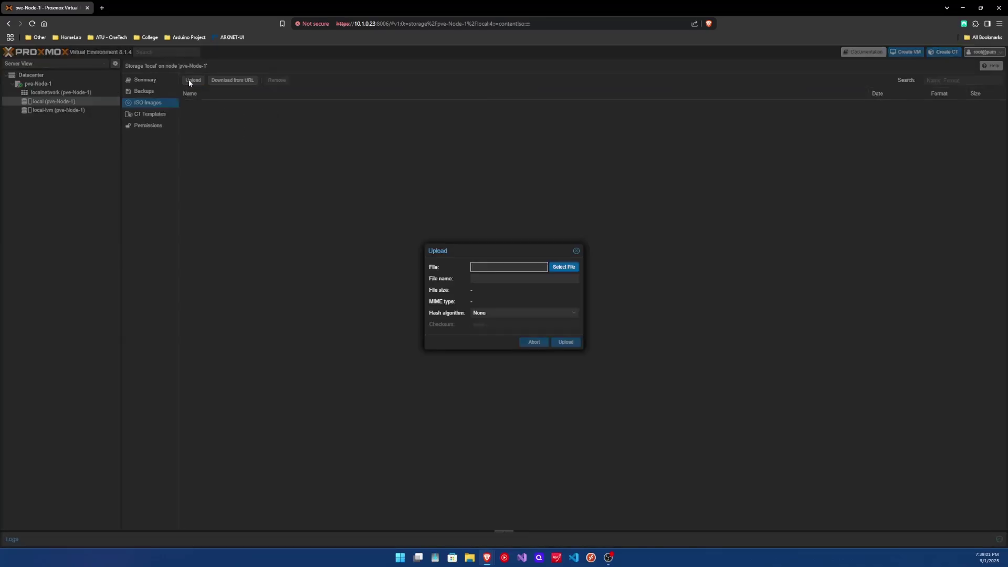
click(570, 269)
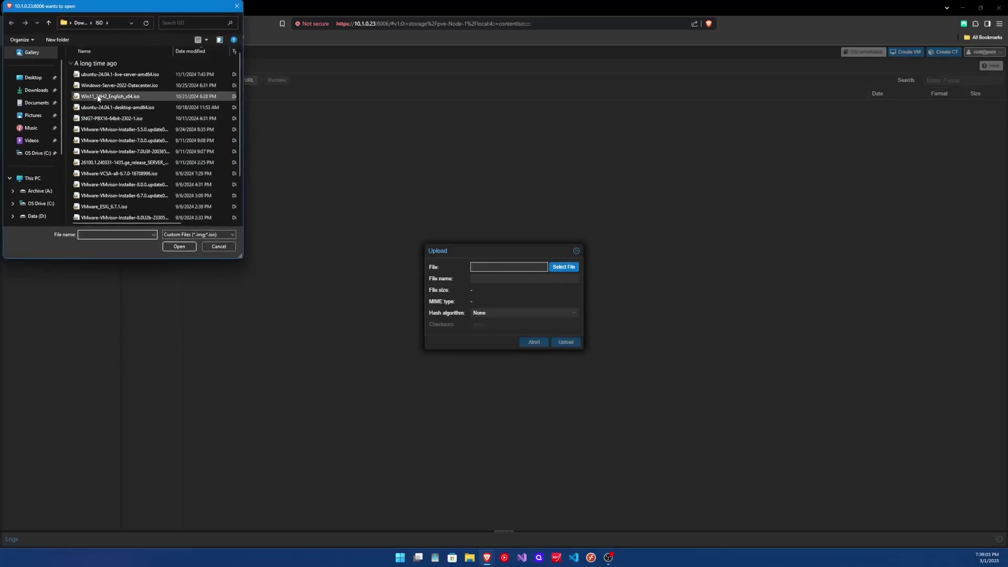
click(119, 74)
click(179, 246)
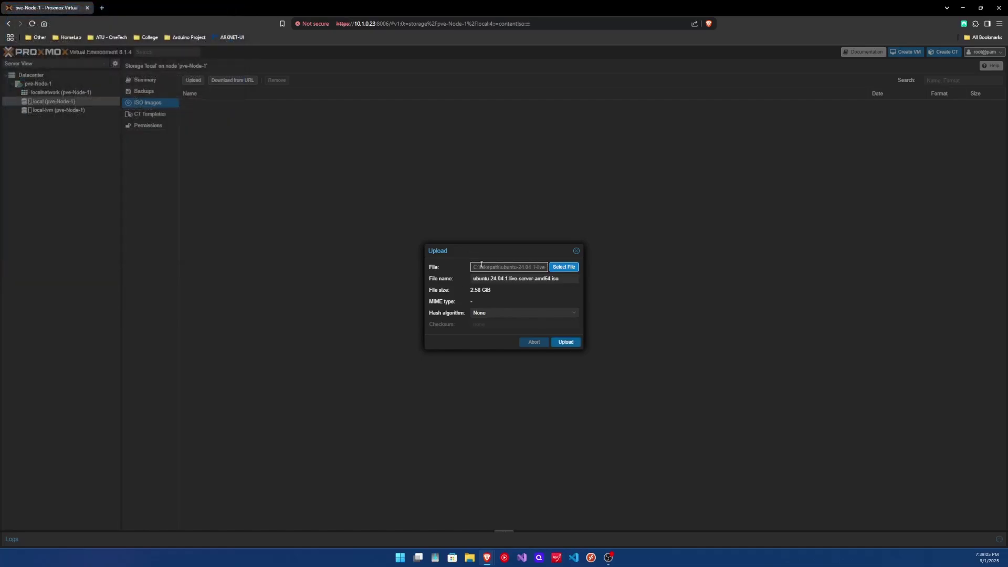
- Set the upload's file name to Ubuntu-Server-24.04.1.iso, upload it, and close the copy task's output
click(510, 278)
drag(508, 278, 550, 281)
key(BackSpace)
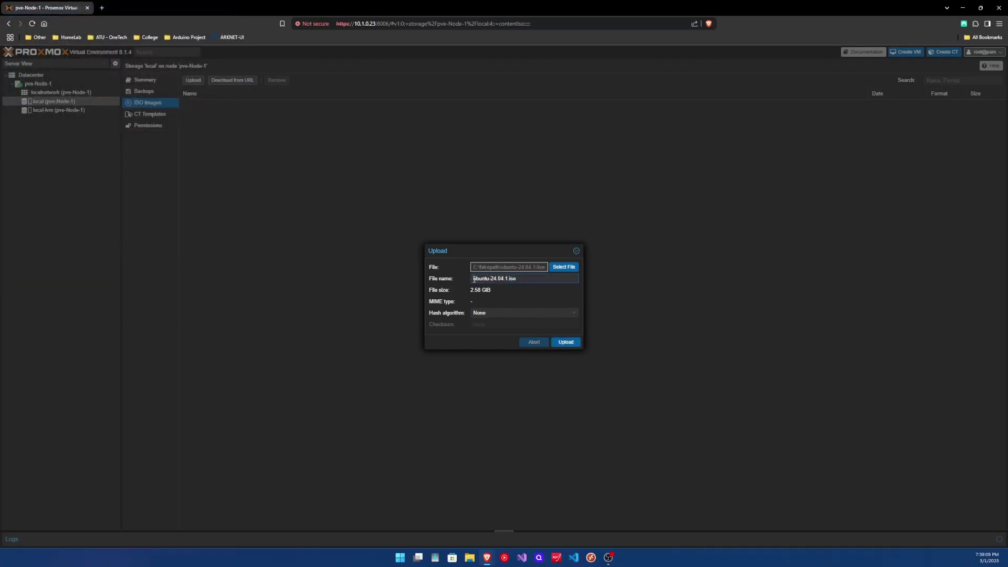
click(475, 279)
key(BackSpace)
text(Ubuntu-Server)
click(563, 346)
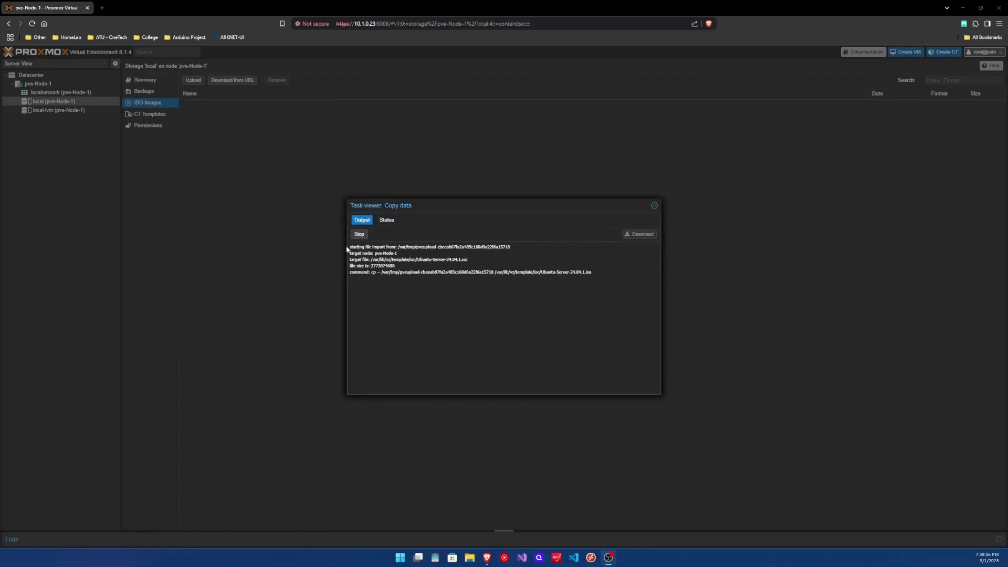
drag(349, 246, 451, 275)
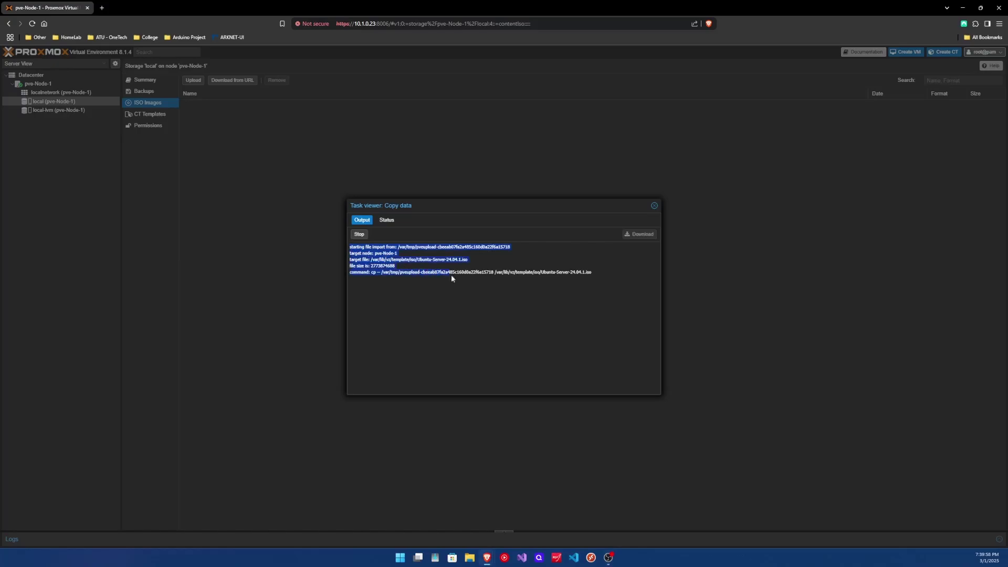
click(654, 206)
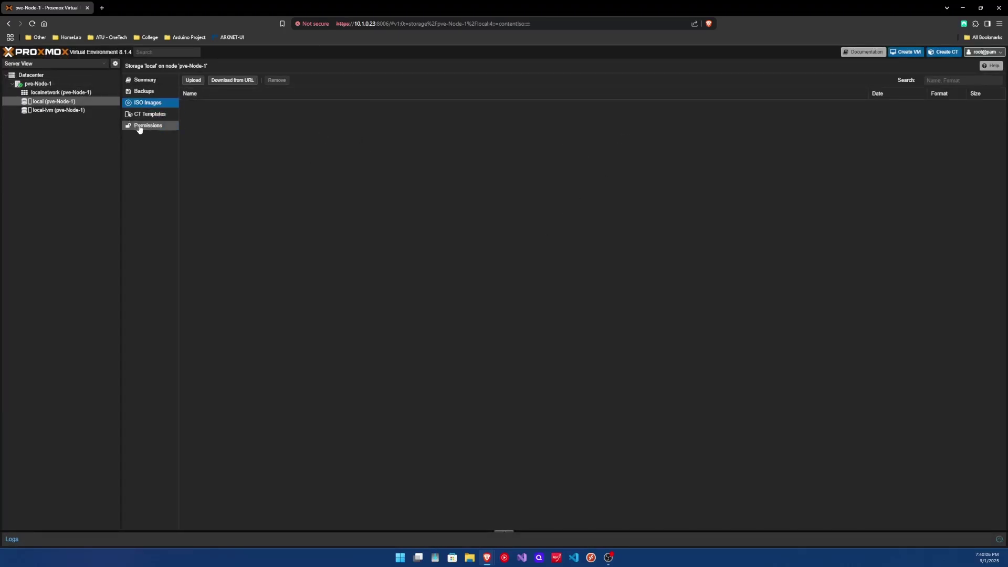
- Reload the local storage's ISO image list and check the entry for Ubuntu-Server-24.04.1.iso
click(142, 90)
click(146, 103)
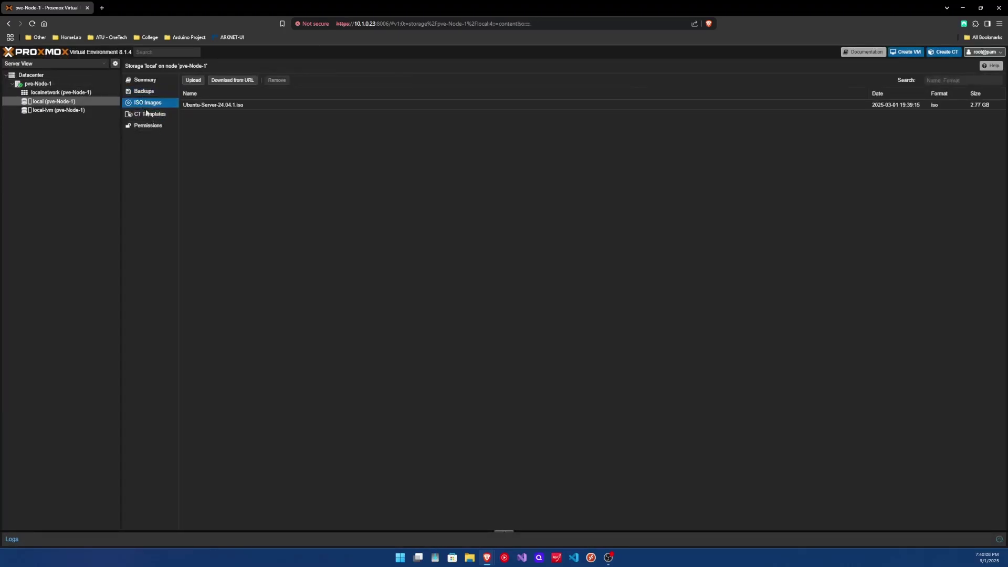
click(221, 106)
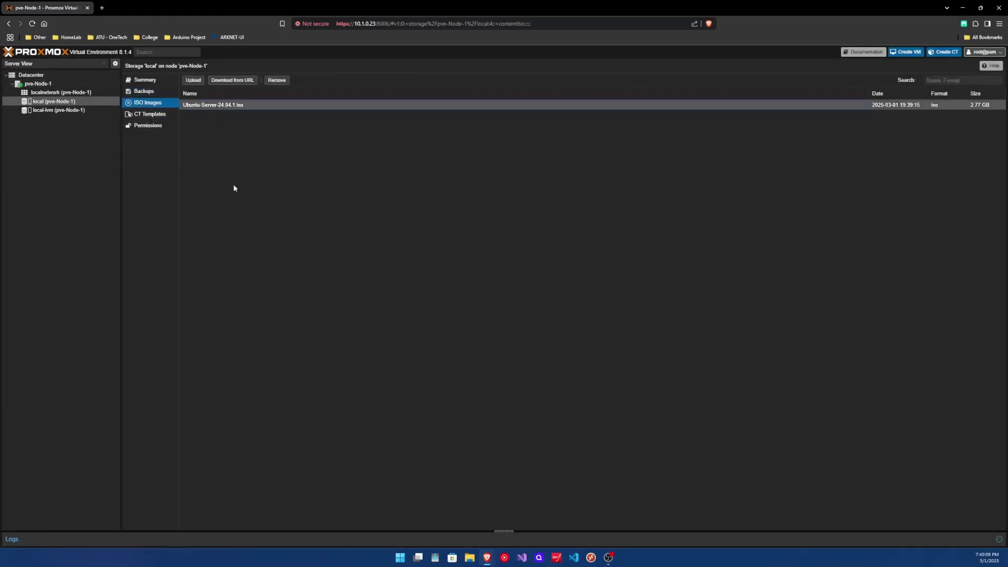
- Start creating a virtual machine on pve-Node-1 and name it Ubuntu-Server
click(45, 85)
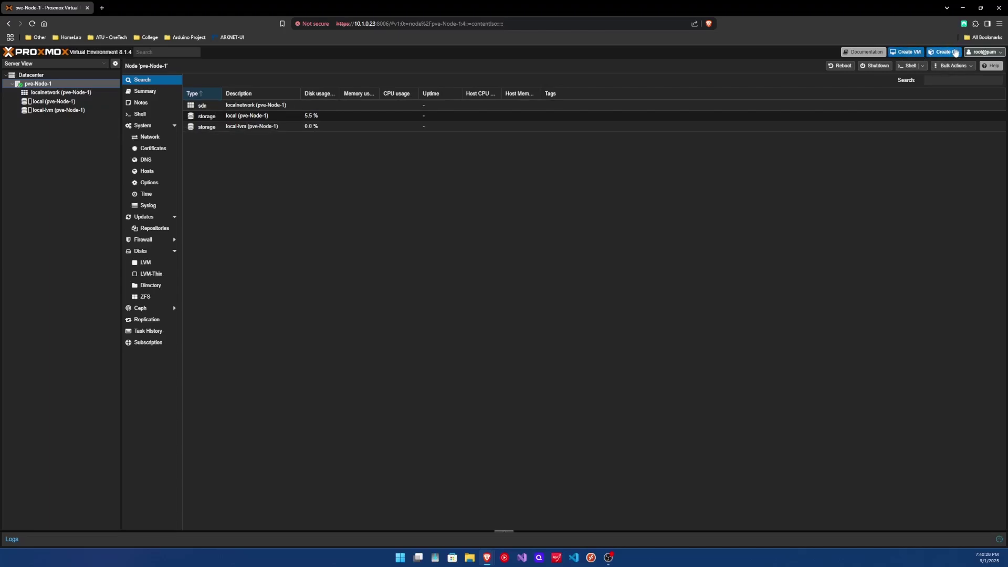
click(908, 53)
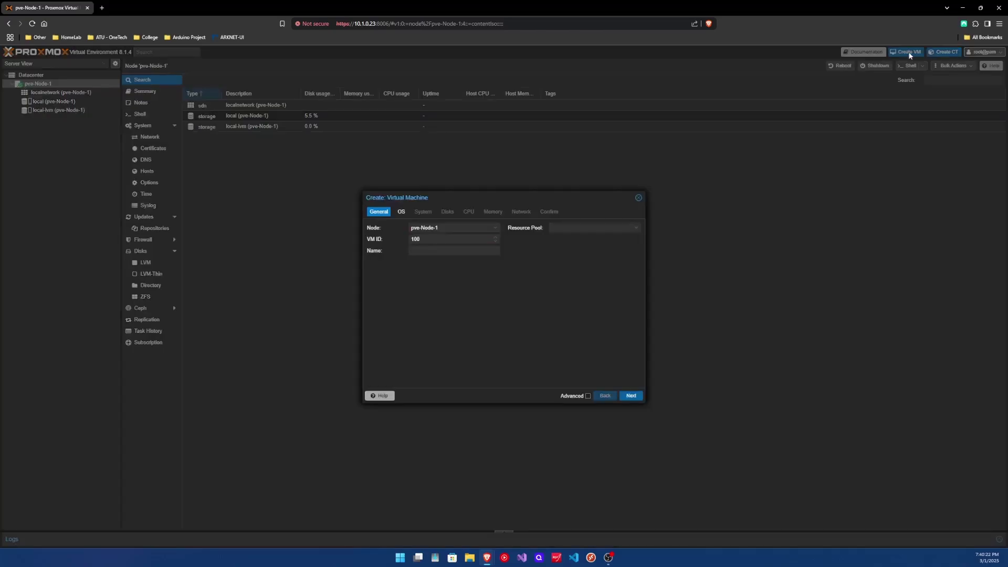
click(445, 229)
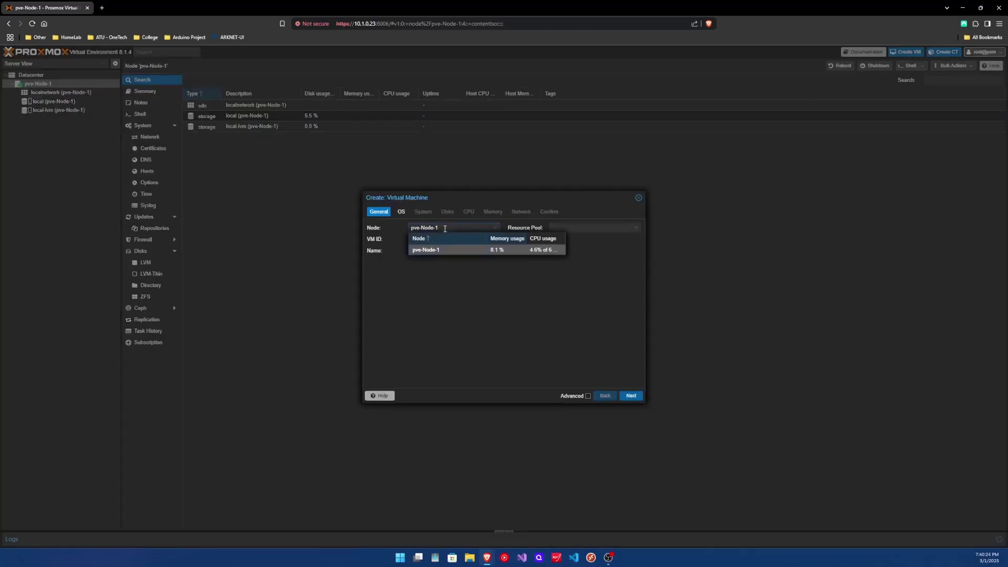
click(445, 229)
drag(423, 239, 412, 239)
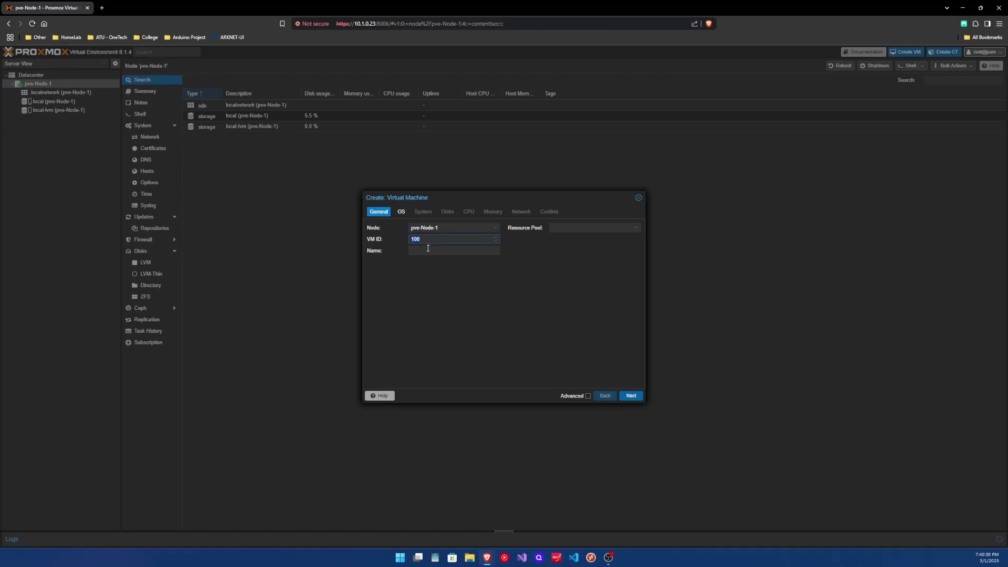
click(422, 251)
text(Ubuntu-Server)
- Choose Ubuntu-Server-24.04.1.iso as the virtual machine's ISO image, with guest OS type Linux and version 6.x - 2.6 Kernel
click(400, 211)
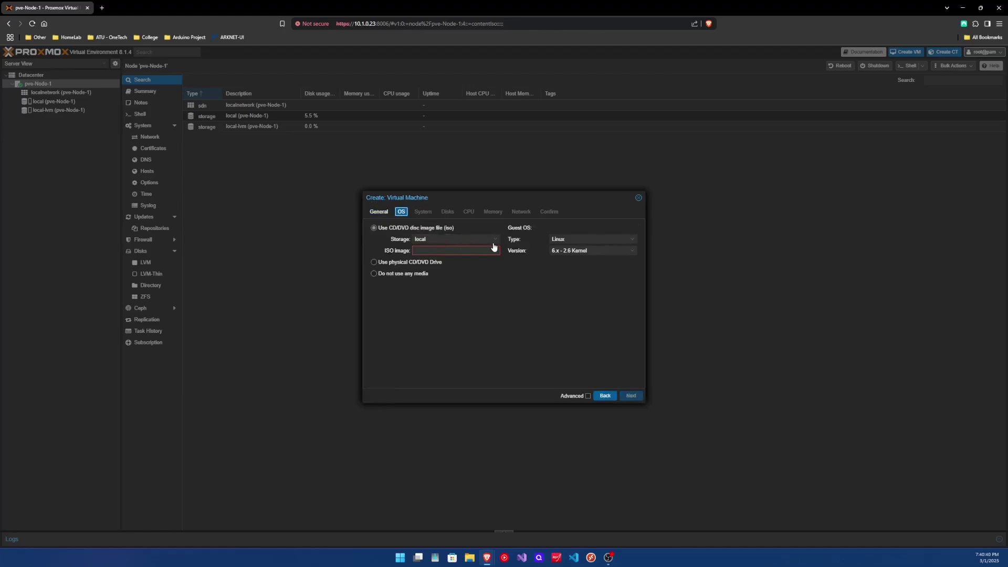
click(494, 251)
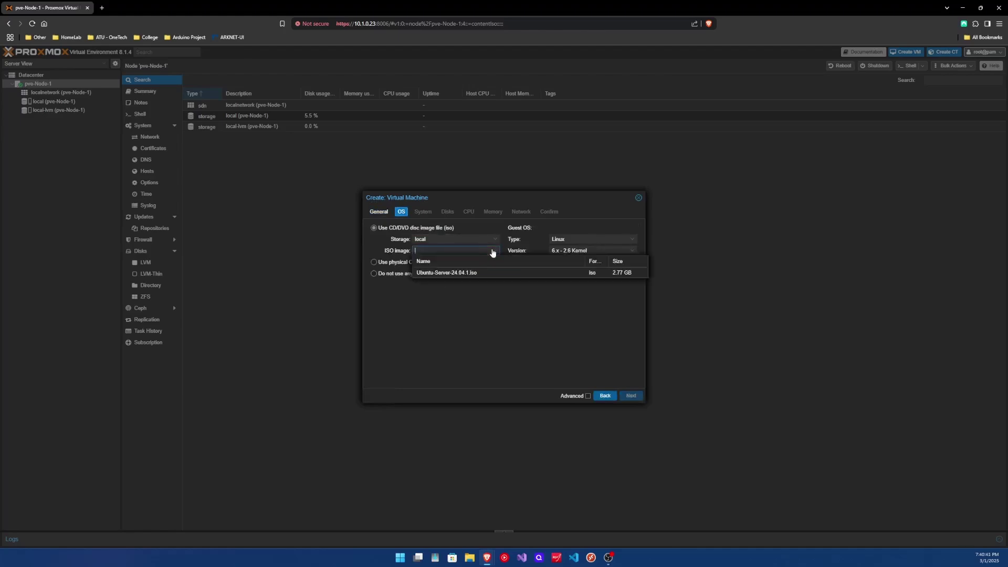
click(469, 274)
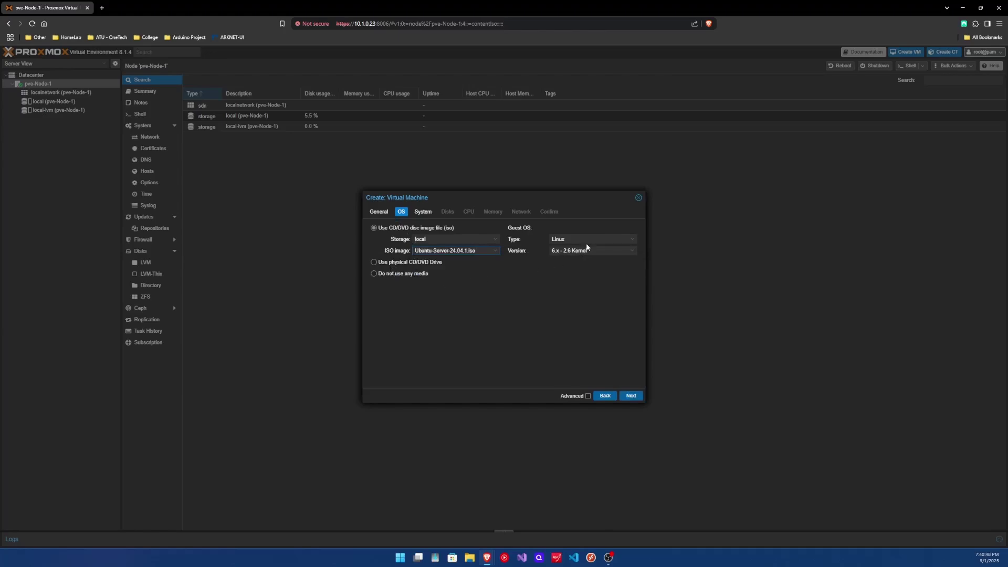
click(588, 238)
click(571, 244)
click(570, 249)
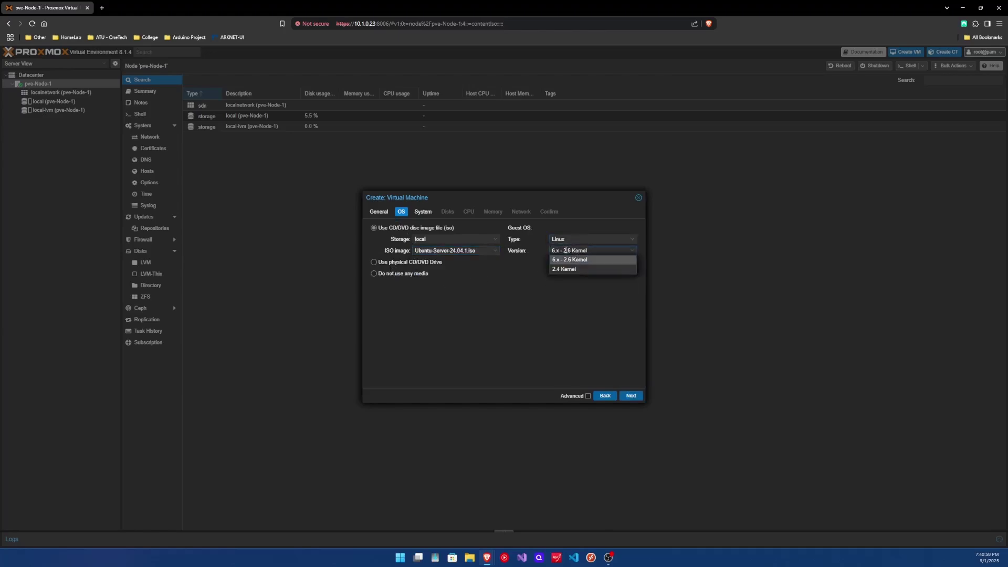
click(577, 261)
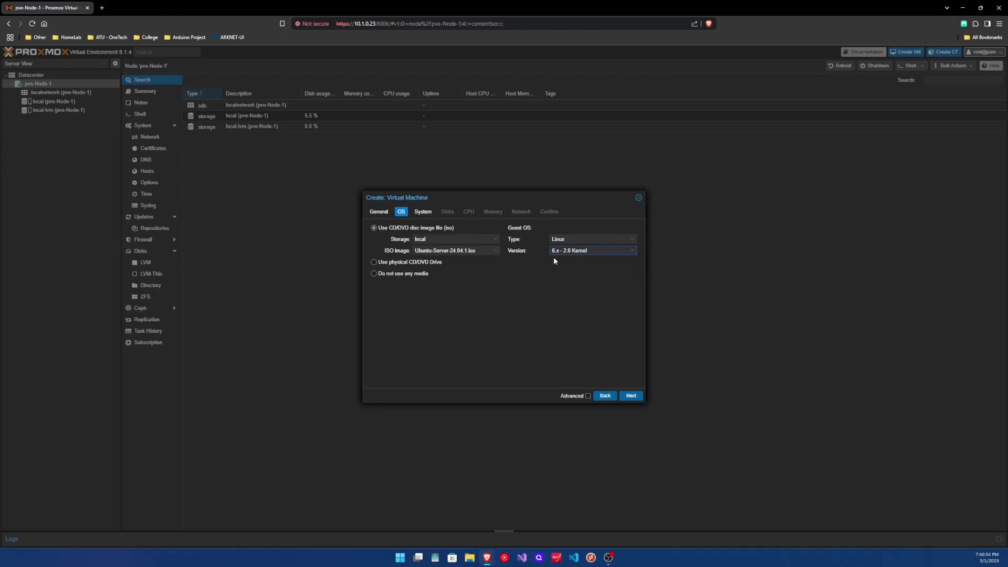
click(631, 395)
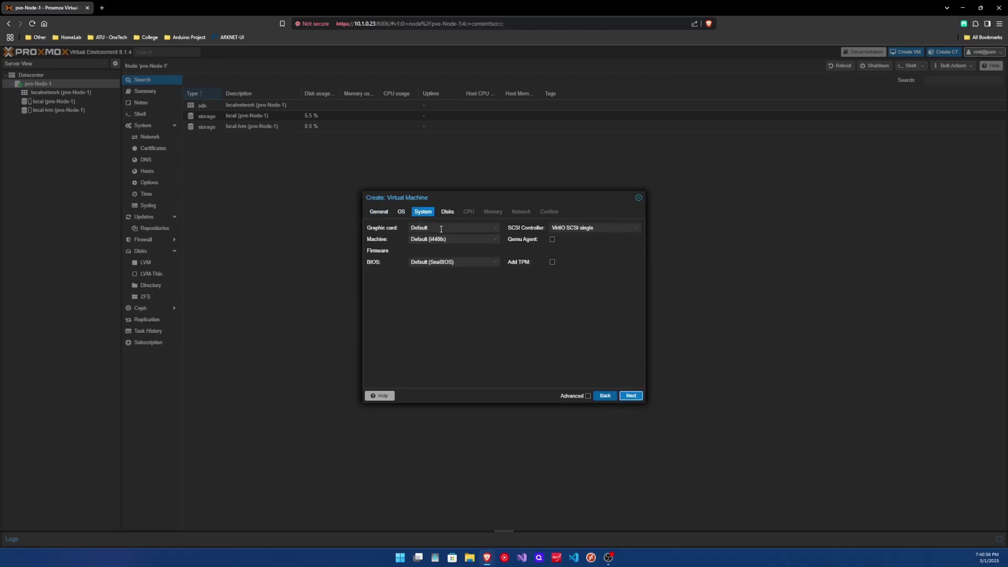
- Keep the default graphic card, i440fx machine and SeaBIOS for the virtual machine, and choose VirtIO SCSI single as SCSI controller
click(441, 229)
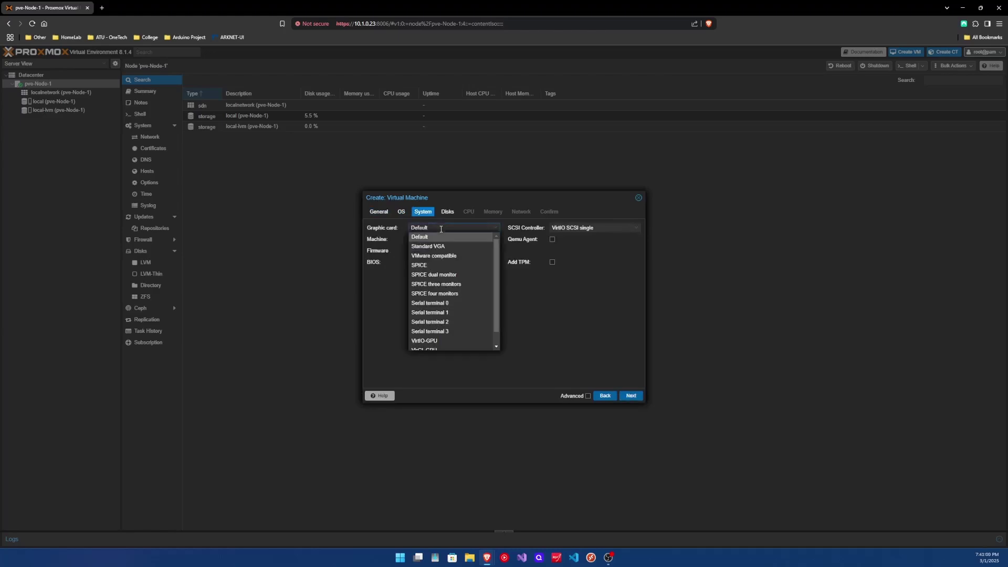
scroll(468, 272, down, 2)
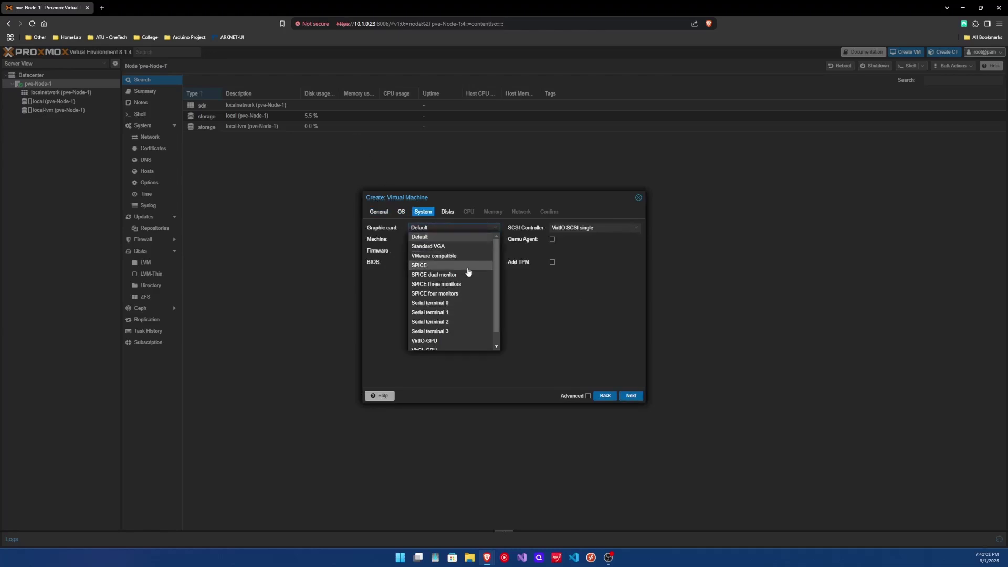
click(389, 294)
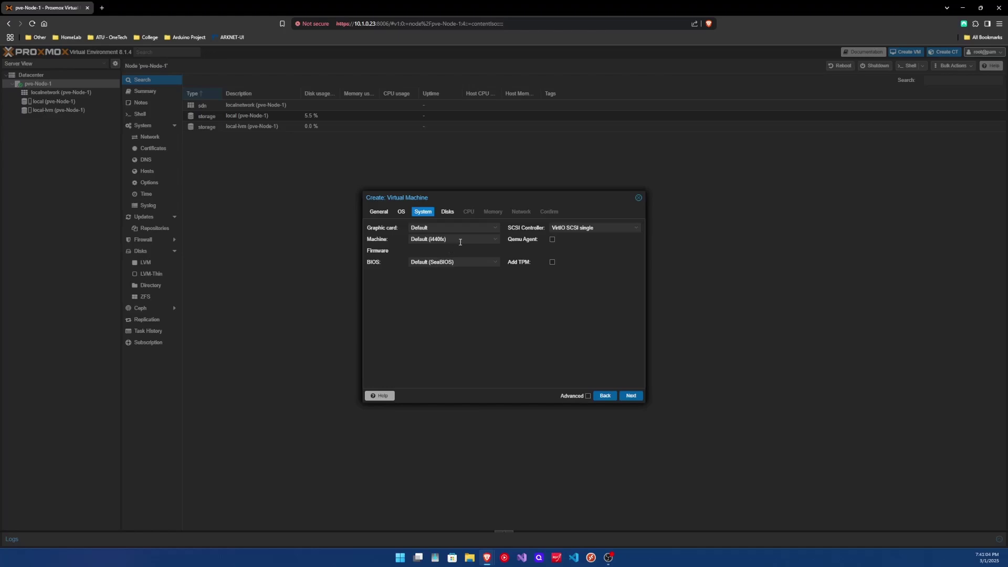
click(460, 241)
click(460, 241)
click(464, 263)
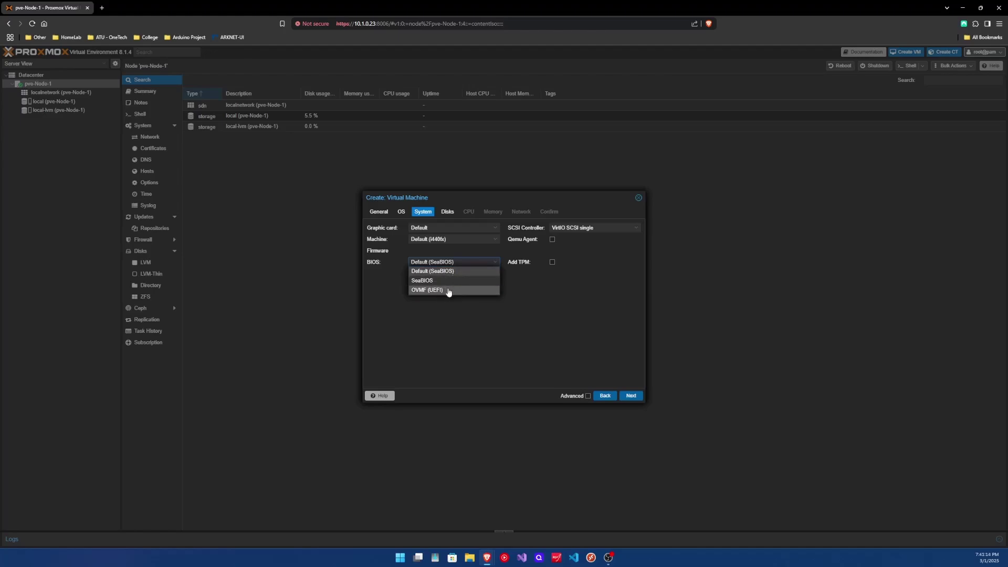
click(570, 286)
click(587, 229)
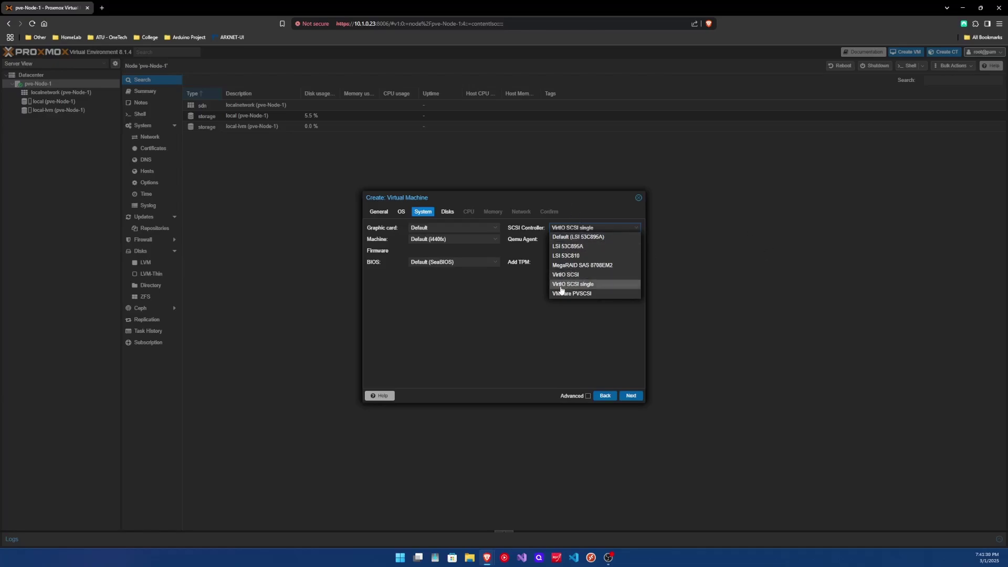
click(561, 287)
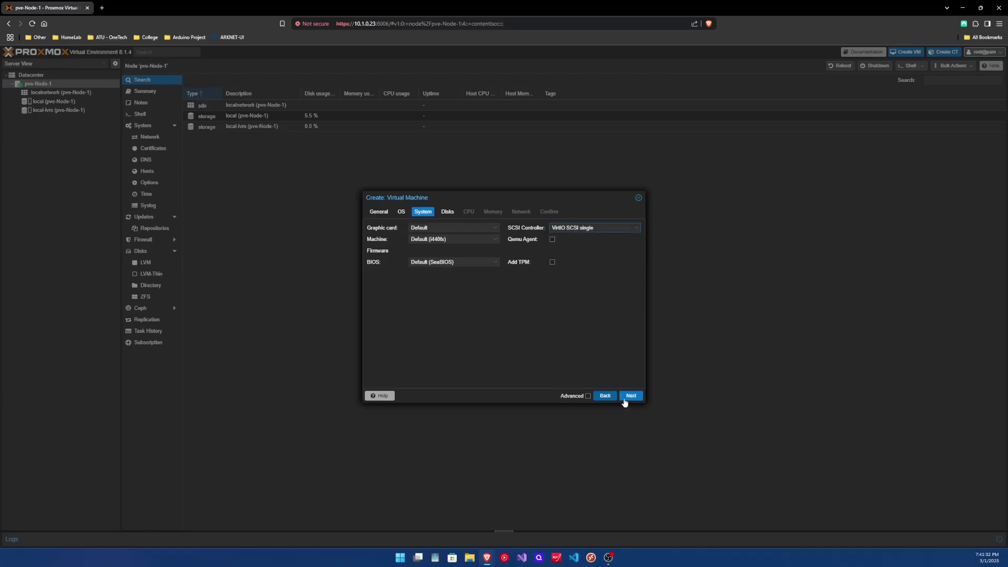
click(627, 398)
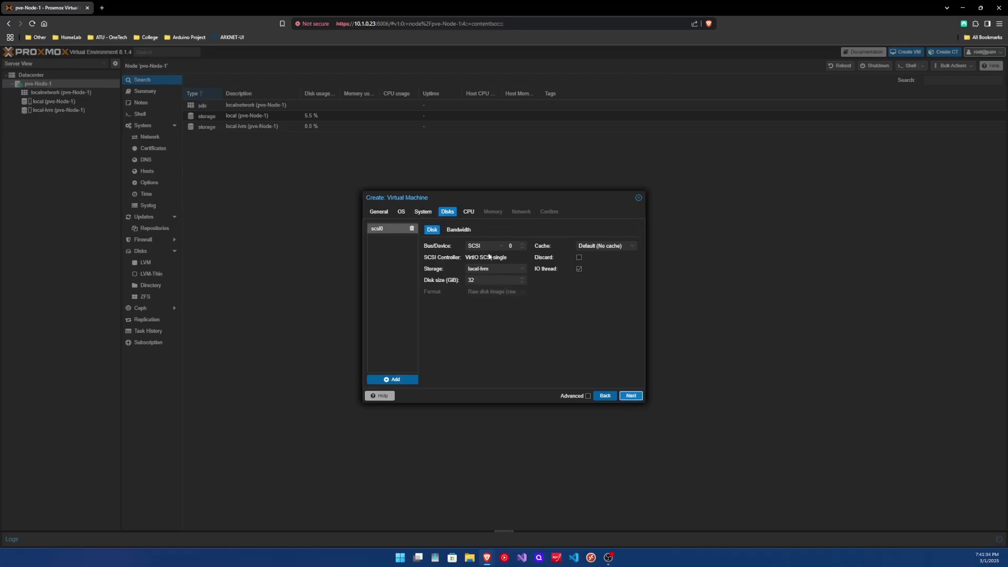
- Configure the virtual disk as SCSI 0 on local-lvm with the default no-cache mode and a size of 80 GiB
click(502, 249)
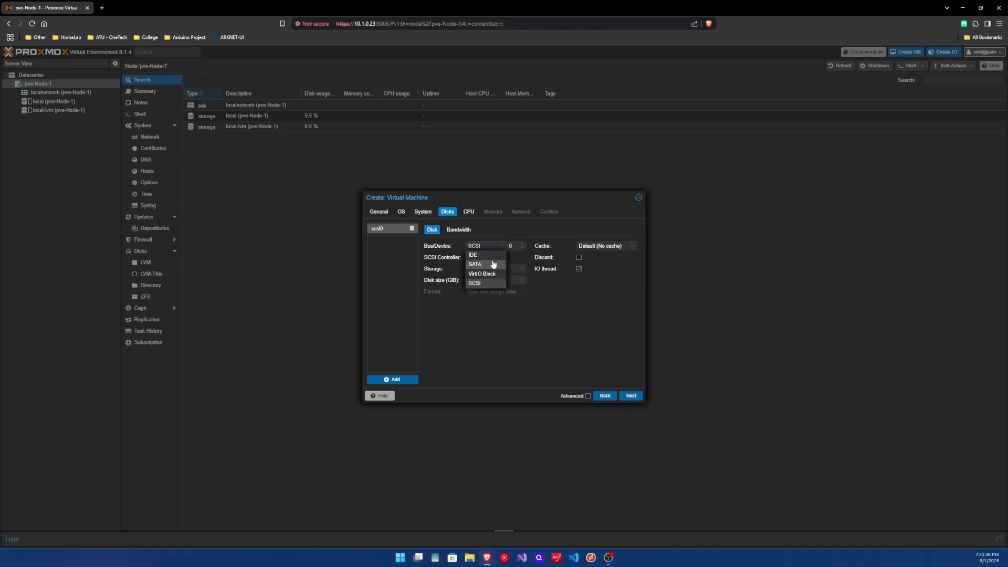
click(487, 281)
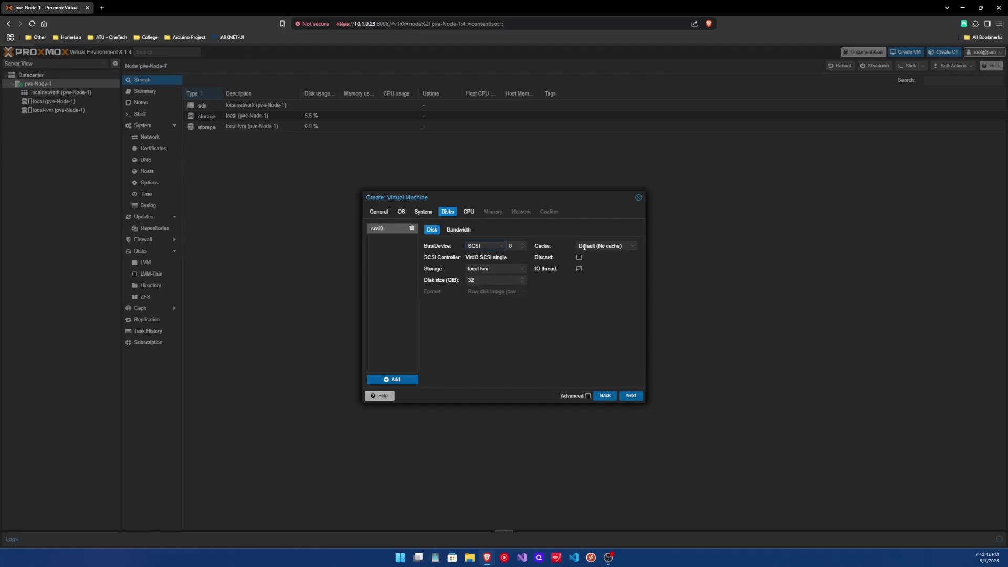
click(584, 247)
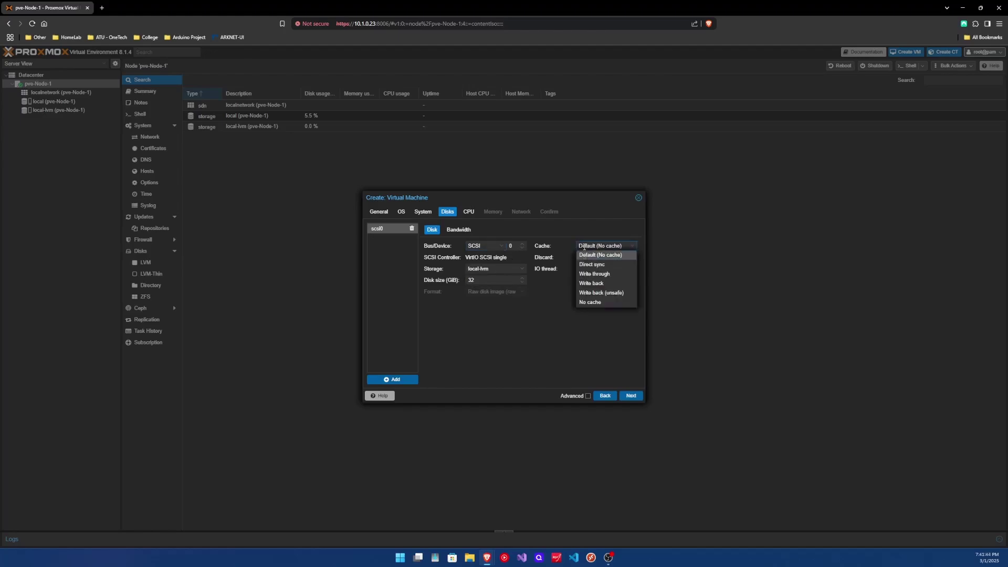
click(577, 245)
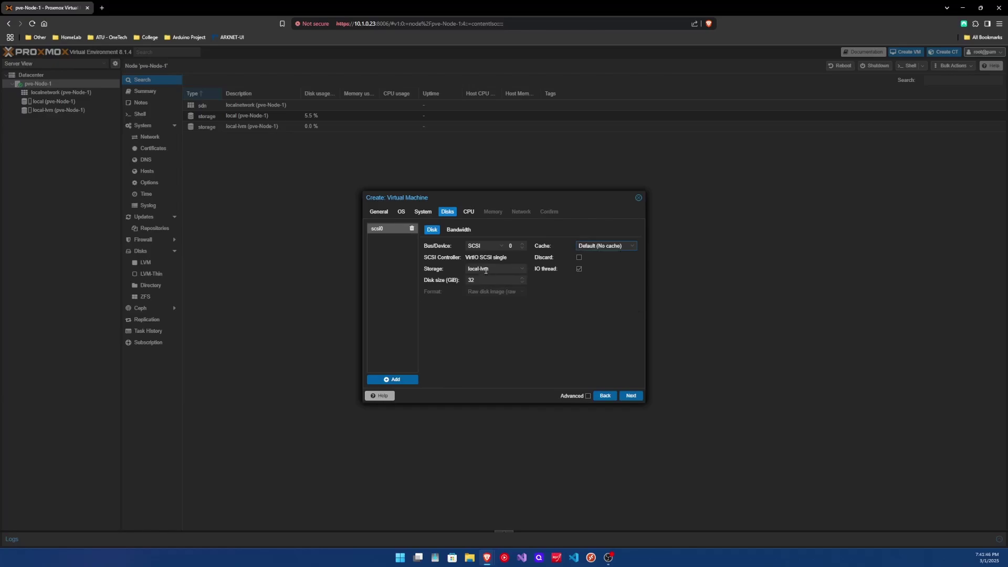
click(496, 270)
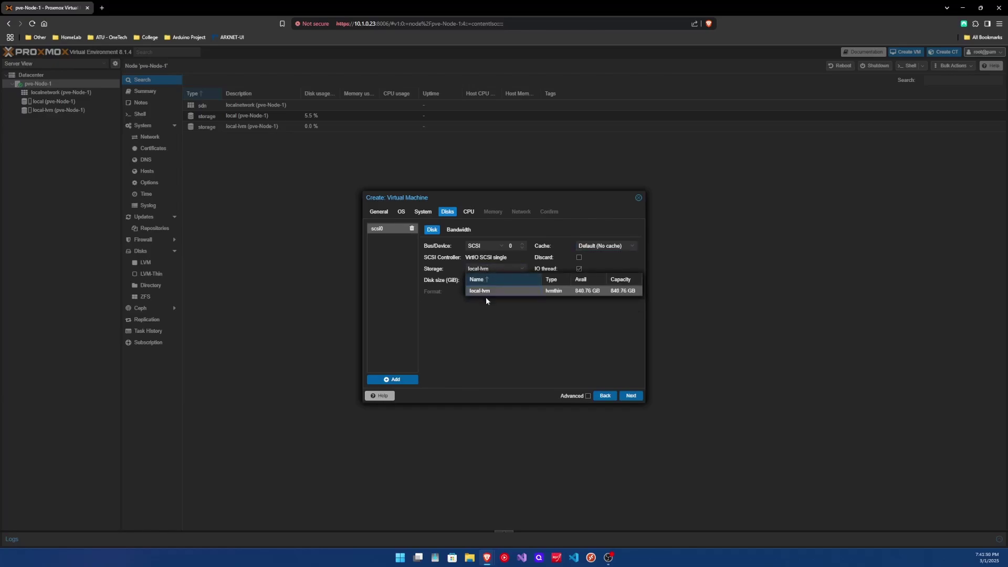
click(488, 292)
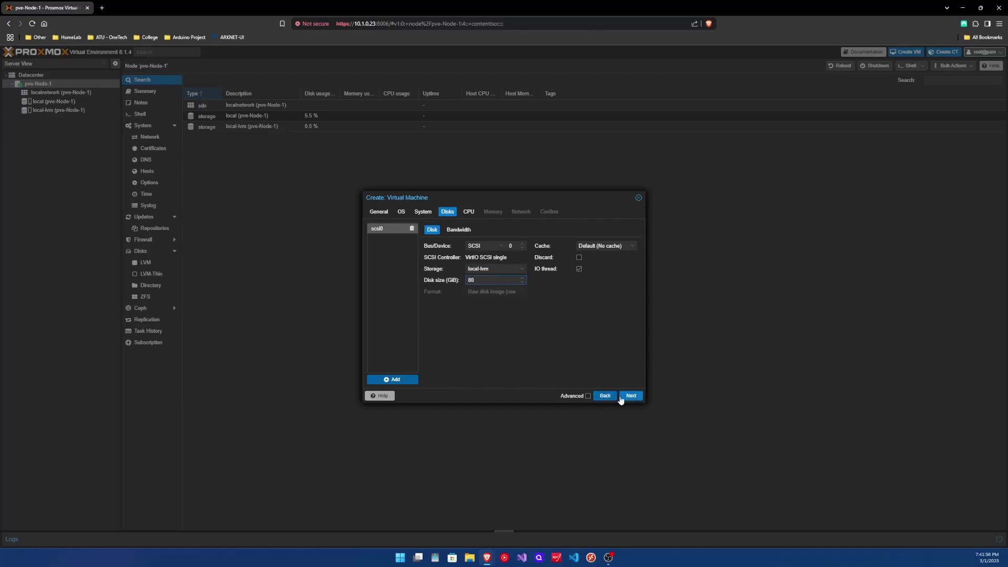
click(622, 396)
- Set the processor to 2 sockets and 2 cores, keeping the type x86-64-v2-AES
click(426, 227)
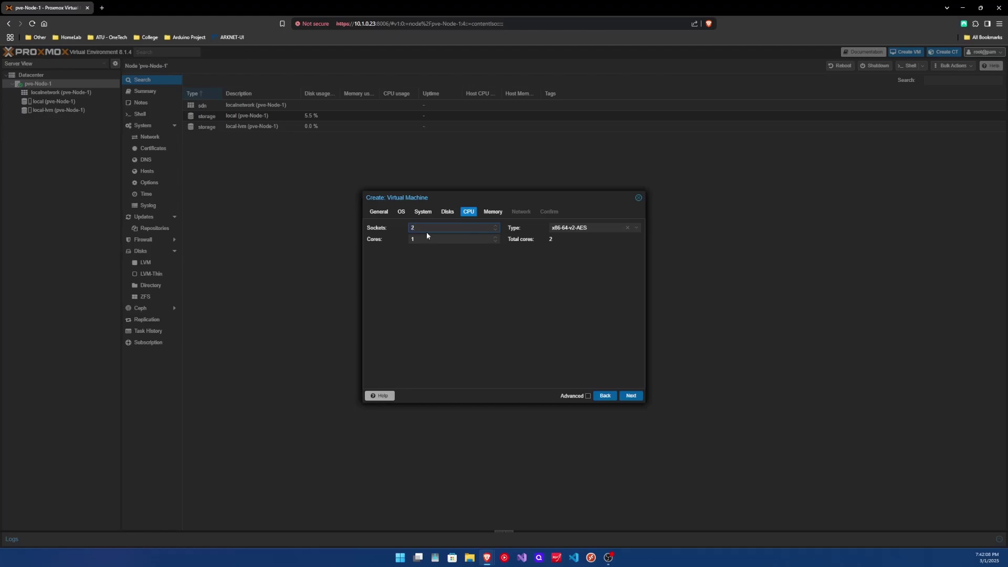
click(410, 239)
click(591, 226)
scroll(612, 281, down, 20)
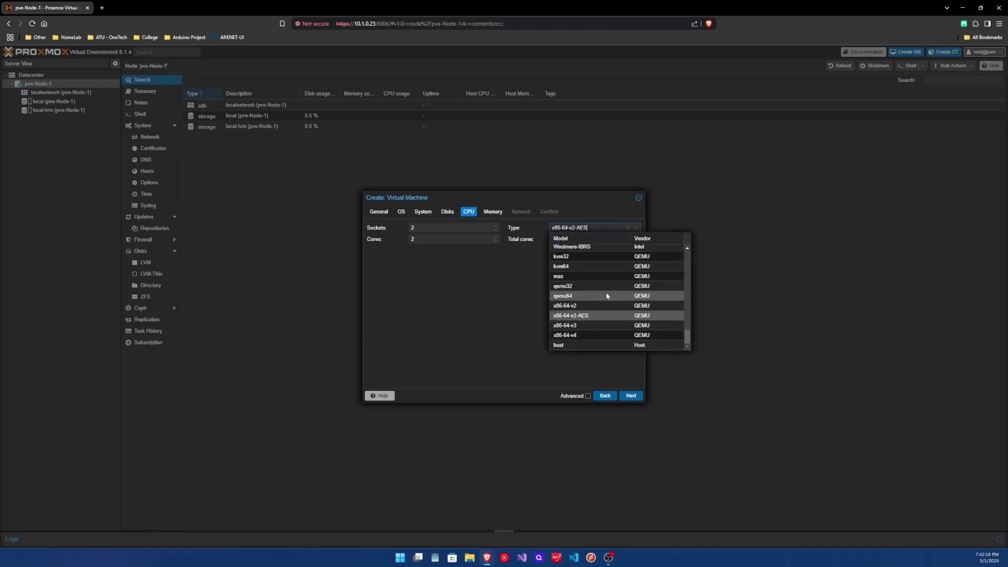
scroll(581, 323, up, 3)
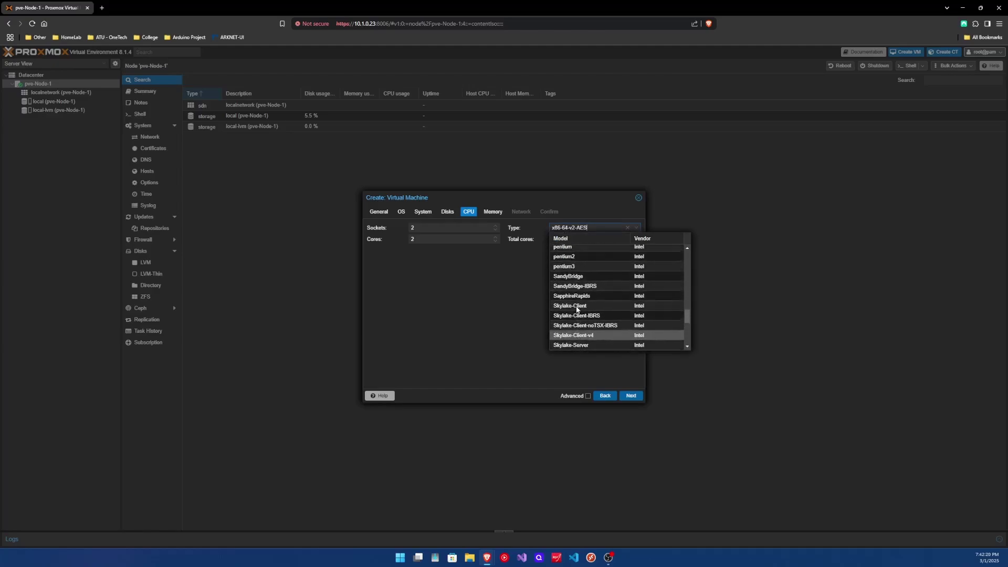
click(440, 303)
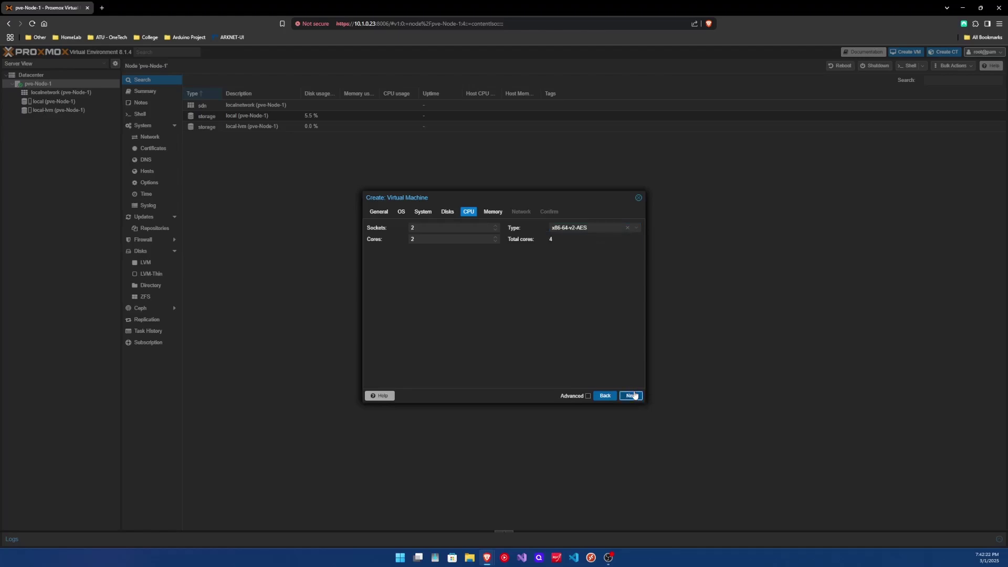
click(632, 394)
- Set the virtual machine's memory to 4300 MiB
drag(465, 228, 414, 228)
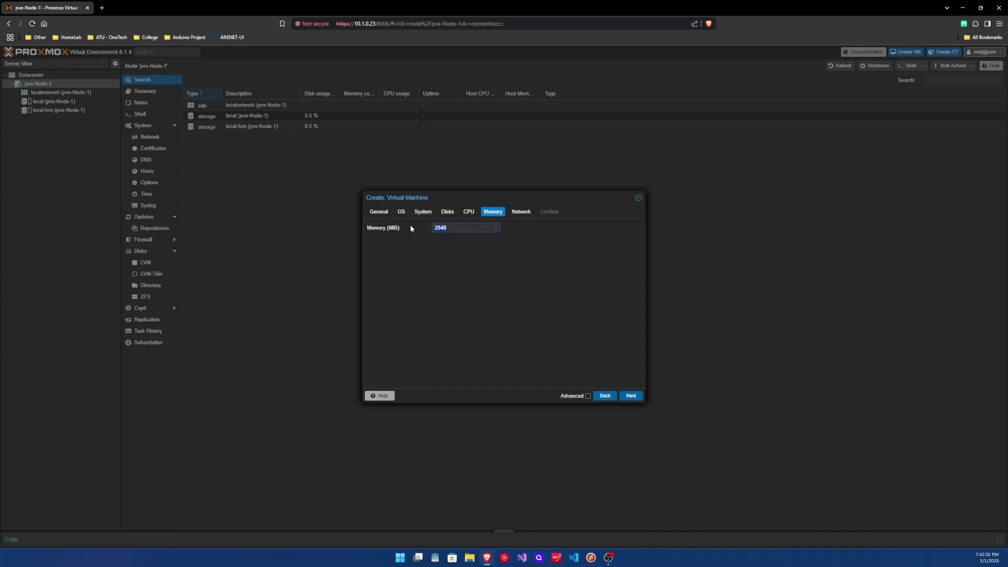
text(4200)
key(BackSpace)
key(BackSpace)
key(BackSpace)
text(096)
click(633, 398)
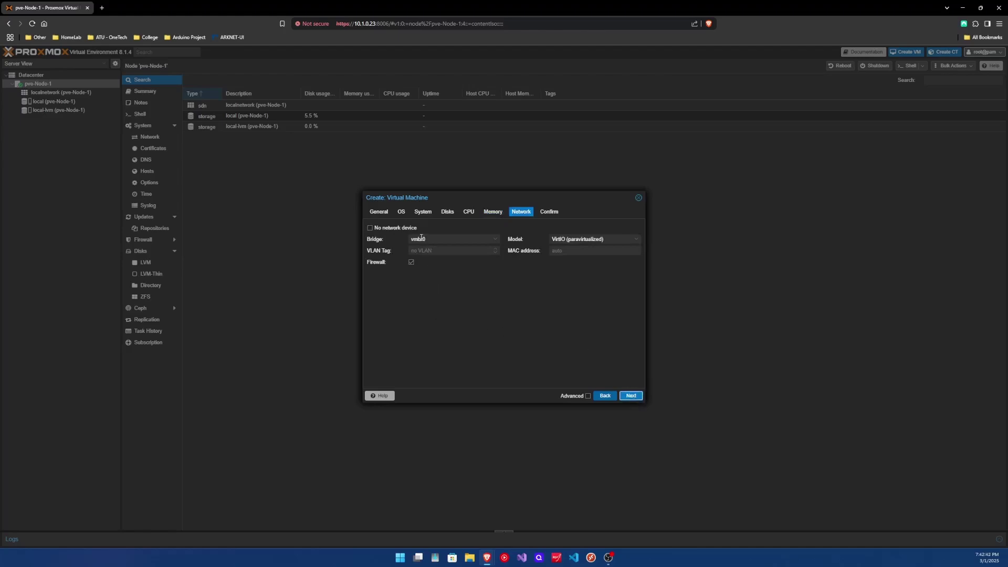
click(421, 239)
click(421, 239)
click(417, 251)
text(10)
key(BackSpace)
text(99)
key(BackSpace)
key(BackSpace)
text(1)
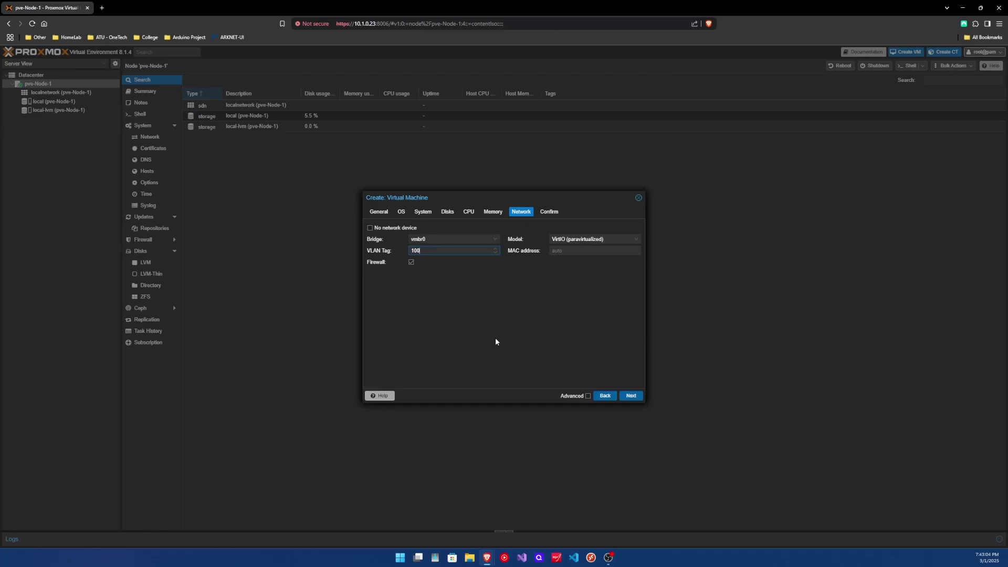
key(BackSpace)
key(BackSpace)
key(BackSpace)
- Keep the network device's firewall enabled and finish creating the virtual machine without starting it after creation
click(411, 263)
click(631, 396)
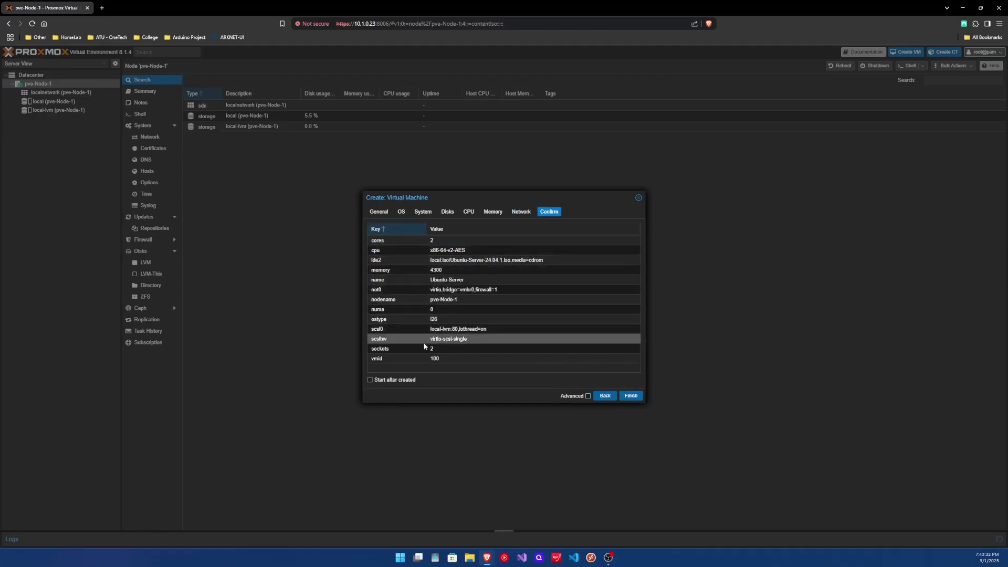
click(370, 381)
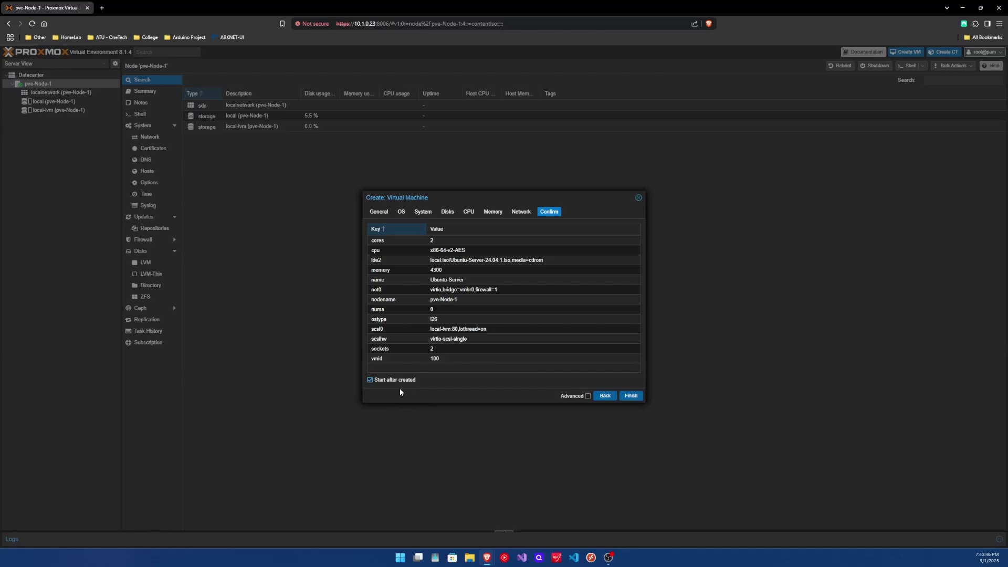
click(368, 380)
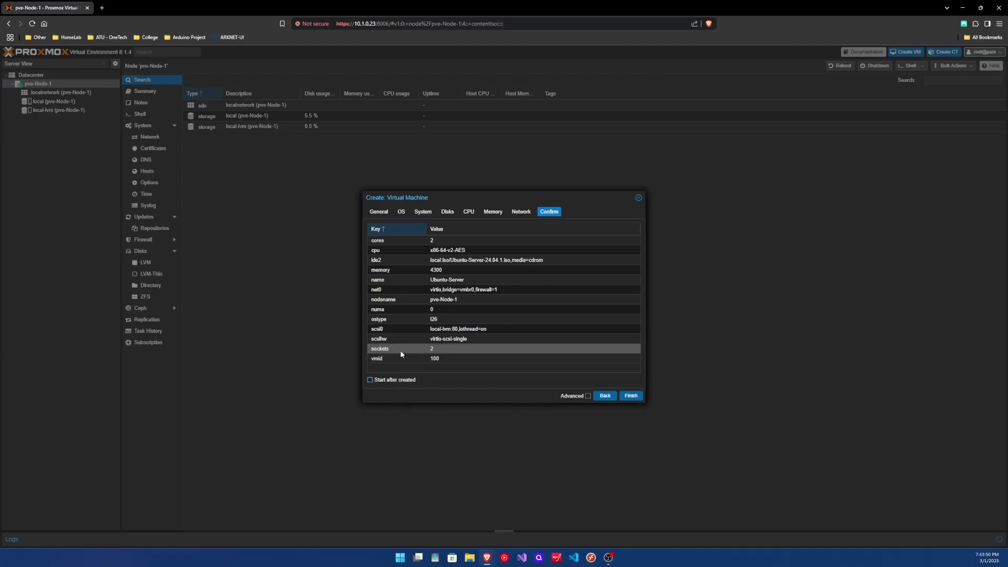
click(633, 397)
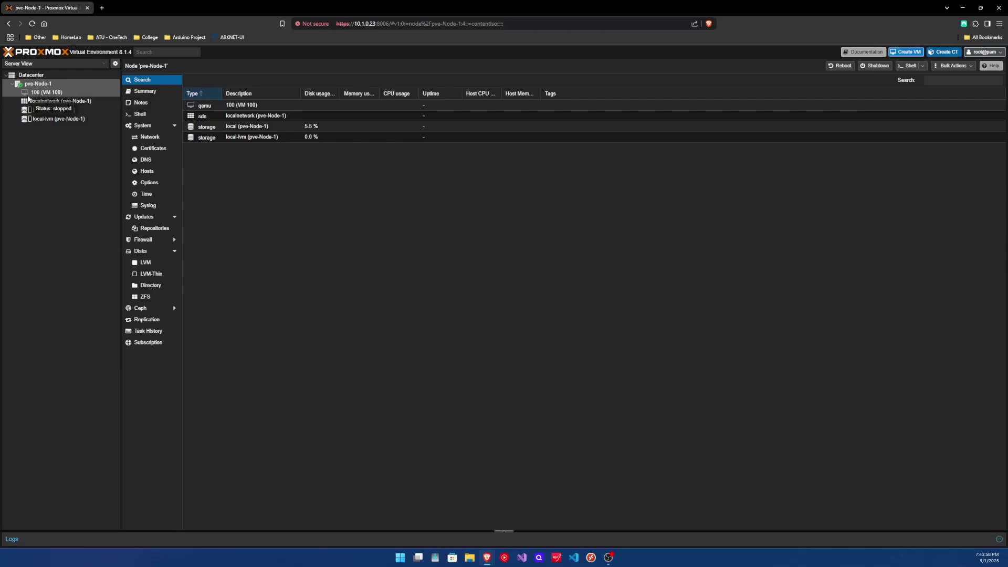
- Open the new Ubuntu-Server virtual machine and examine its summary, console, hardware, Cloud-Init and options
click(29, 94)
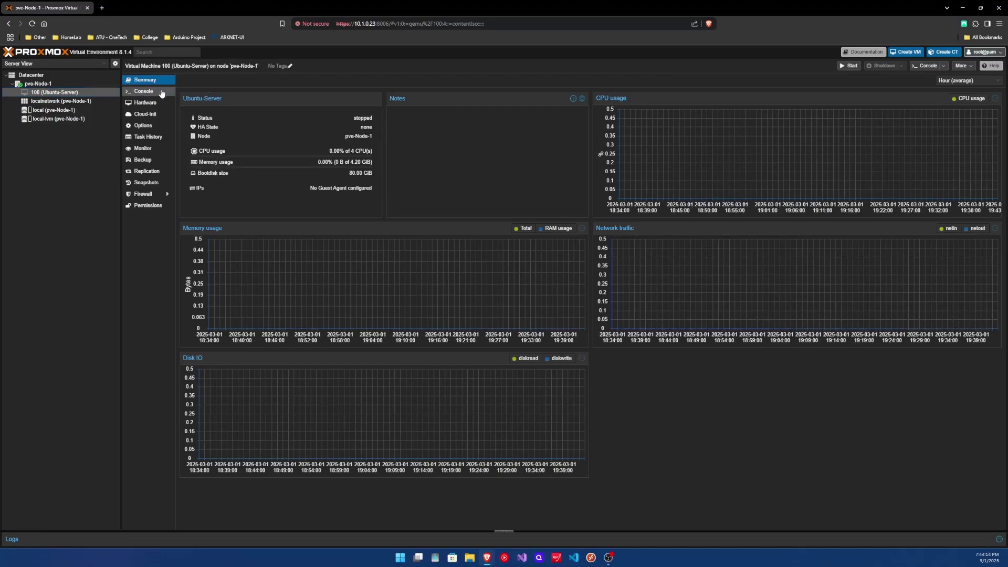
click(157, 92)
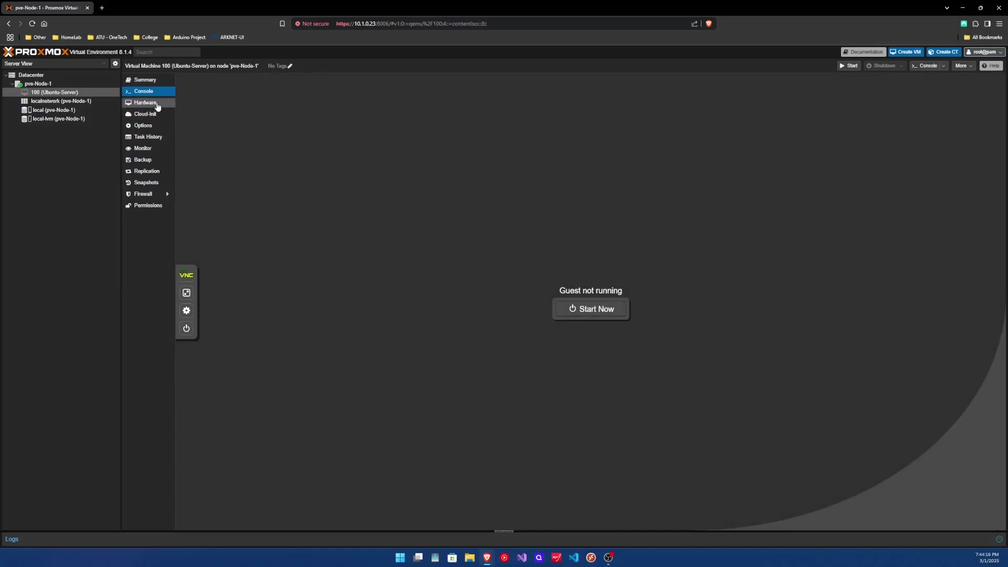
click(152, 105)
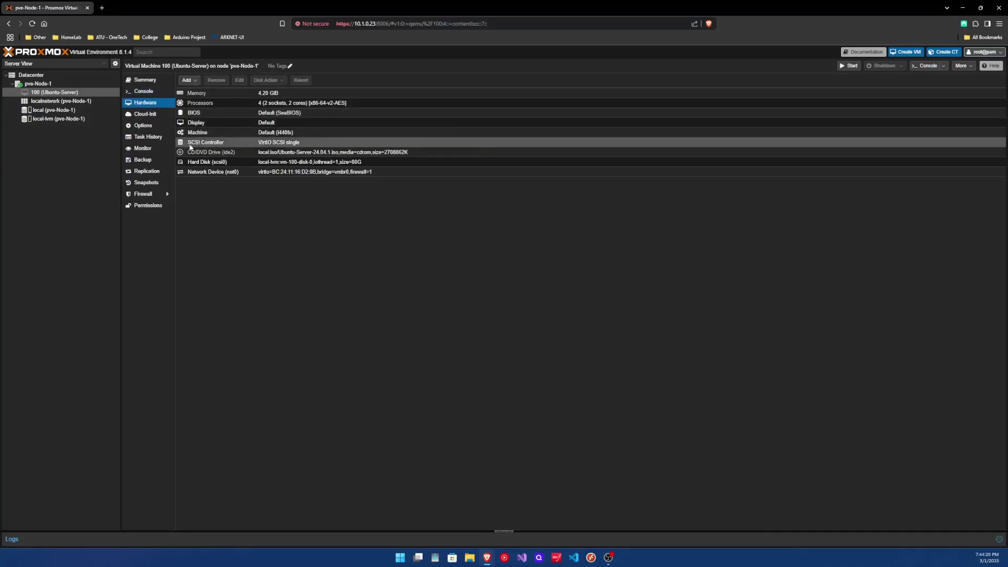
click(150, 114)
click(156, 126)
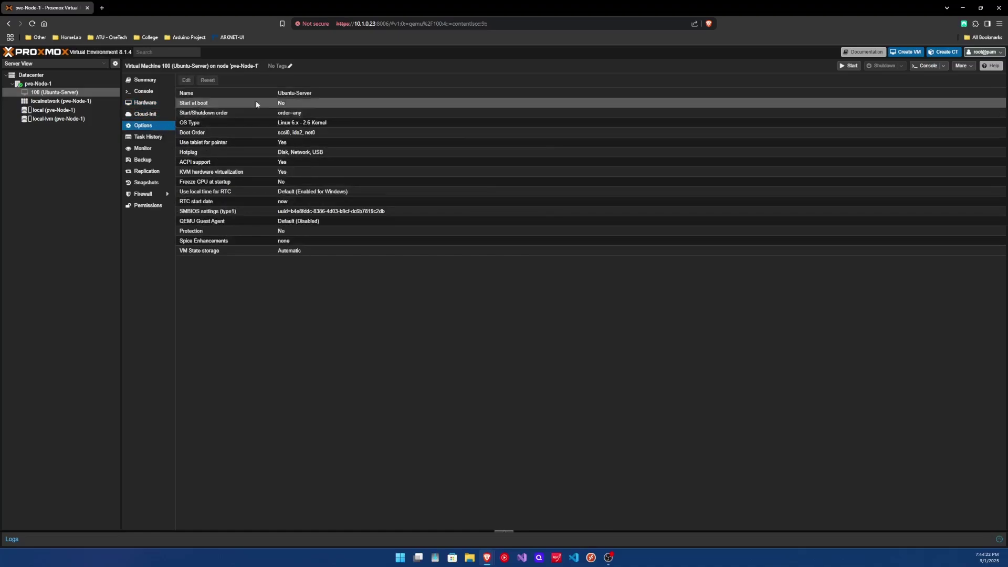
click(282, 102)
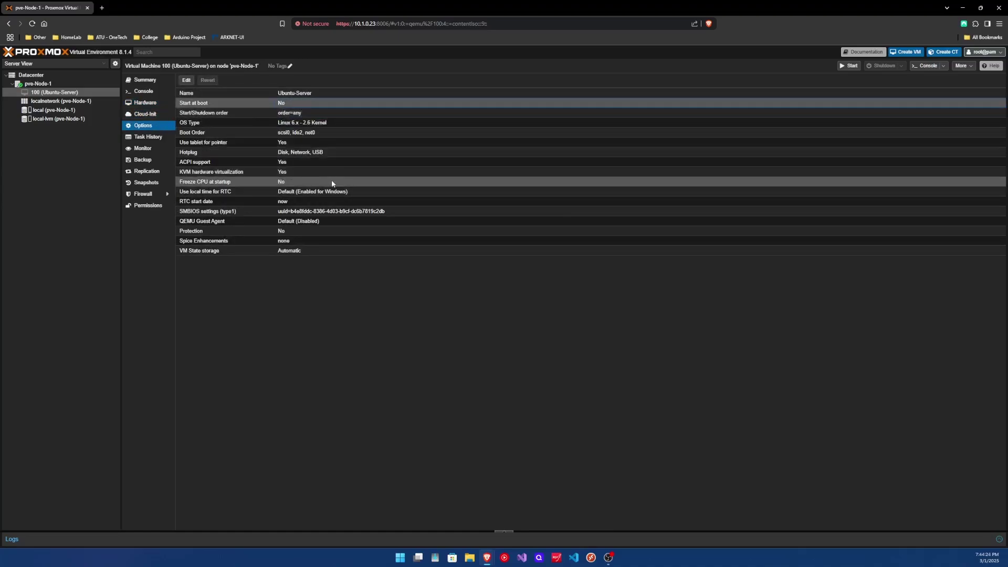
- Examine the virtual machine's task history, monitor, backup, replication, snapshots, firewall and permissions
click(155, 137)
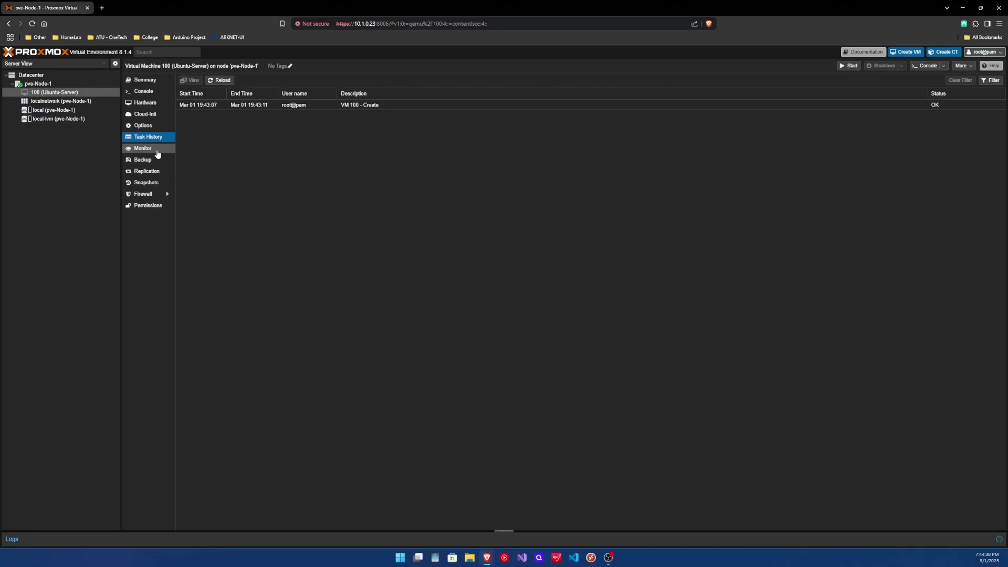
click(157, 151)
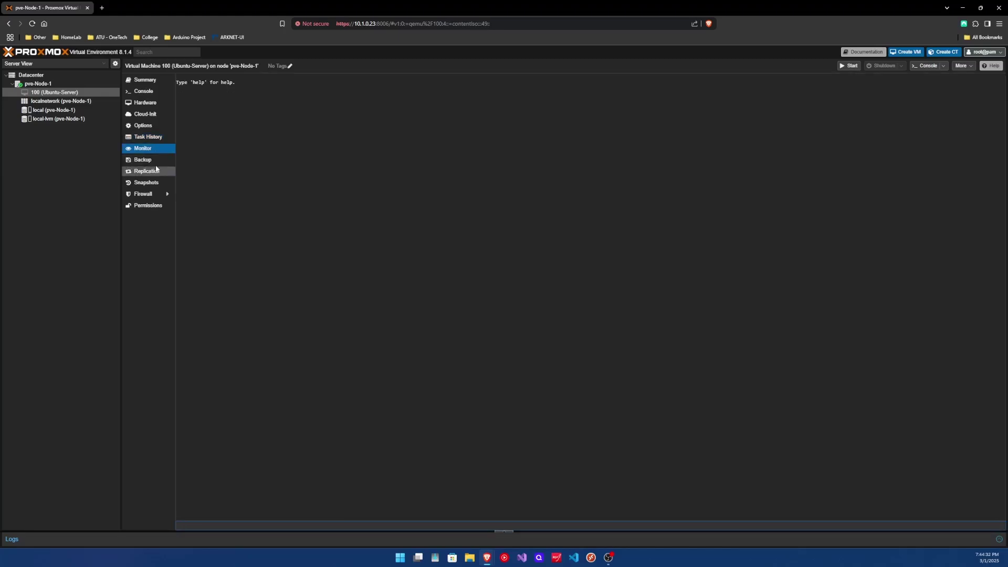
click(154, 160)
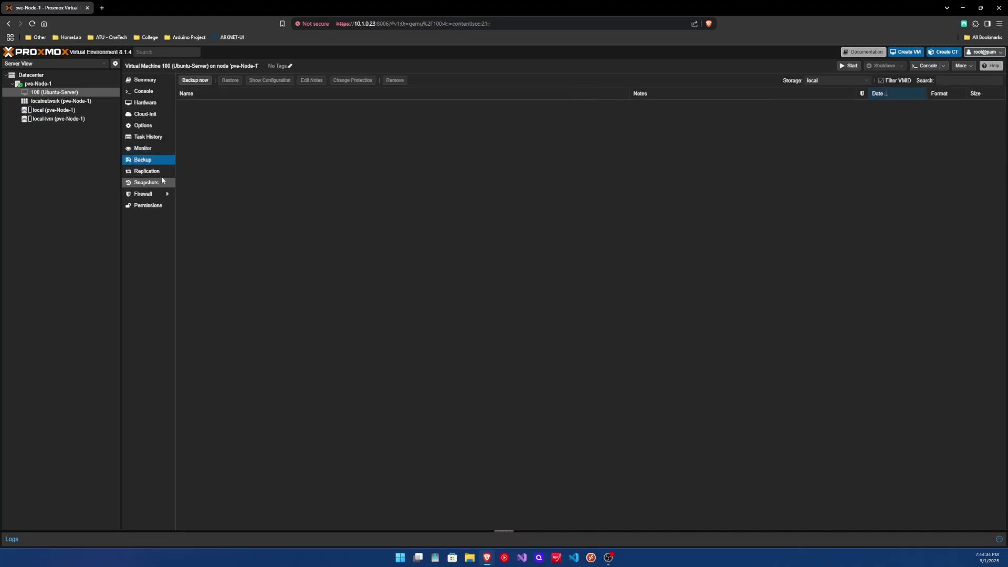
click(158, 172)
click(158, 183)
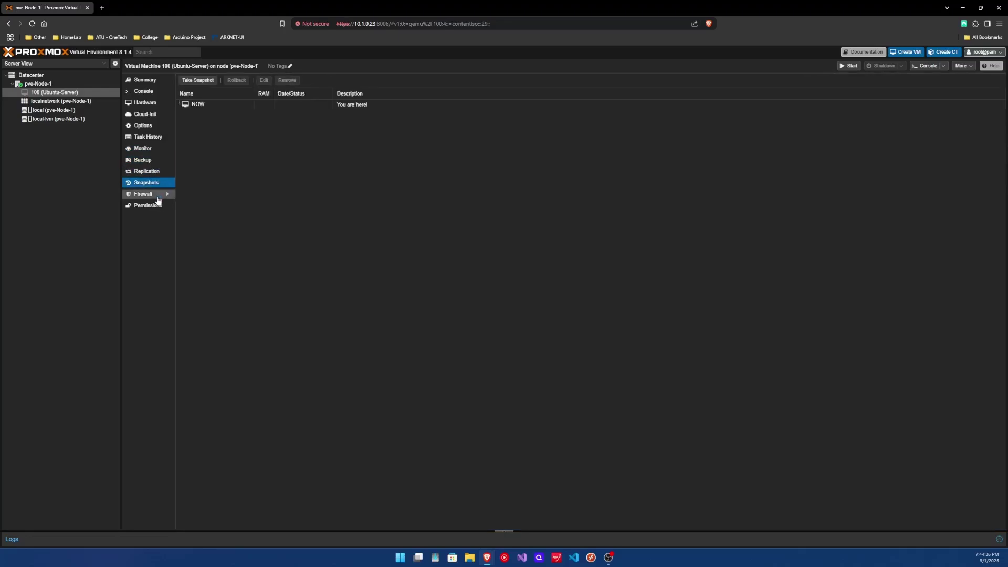
click(157, 195)
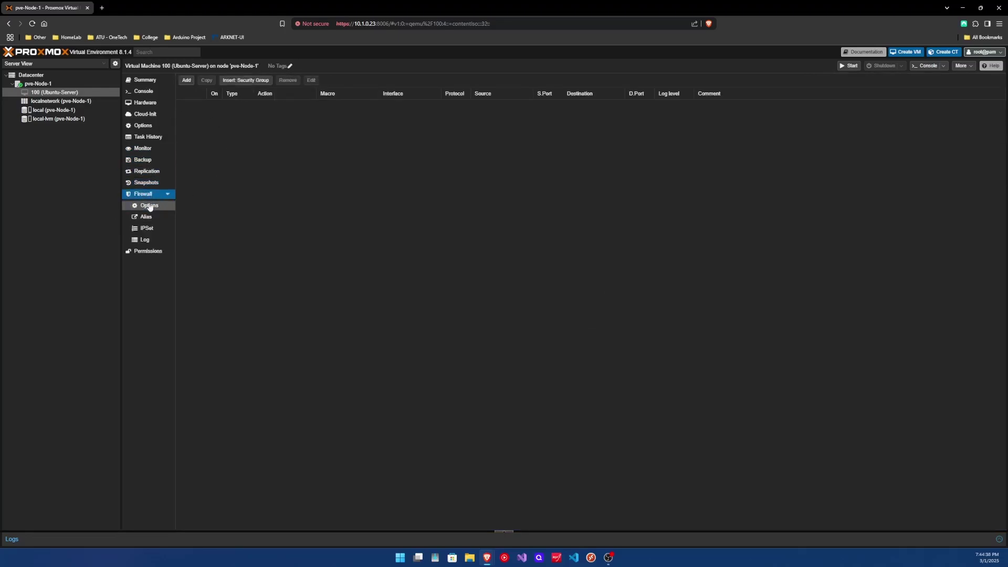
click(148, 206)
click(149, 218)
click(147, 228)
click(148, 251)
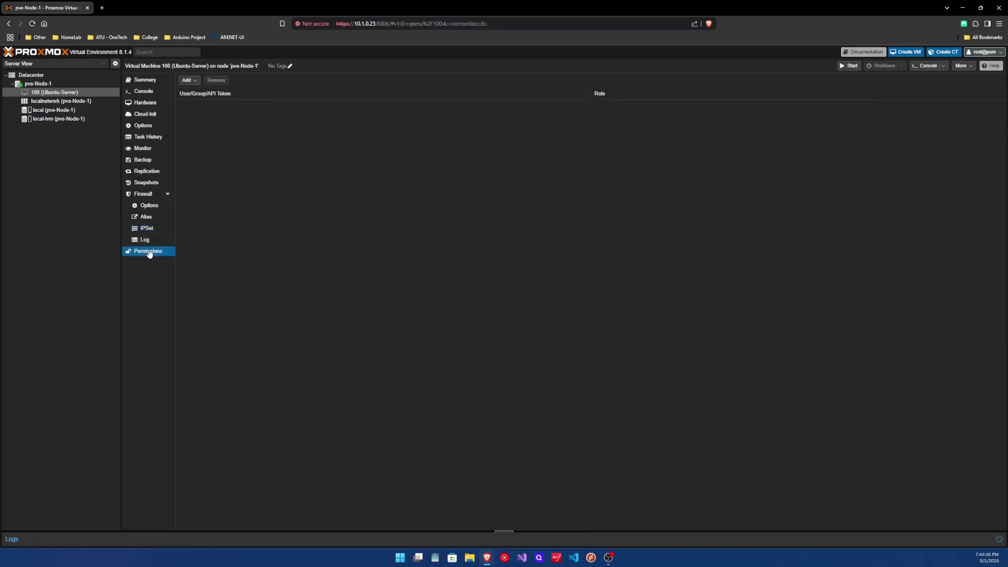
- Start the Ubuntu-Server virtual machine from its console
click(171, 80)
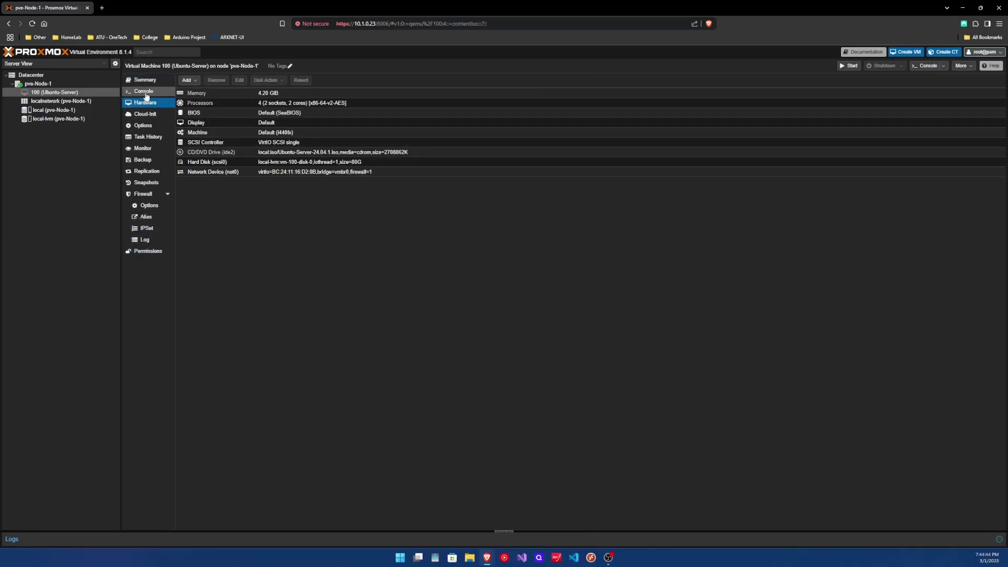
click(146, 94)
click(575, 309)
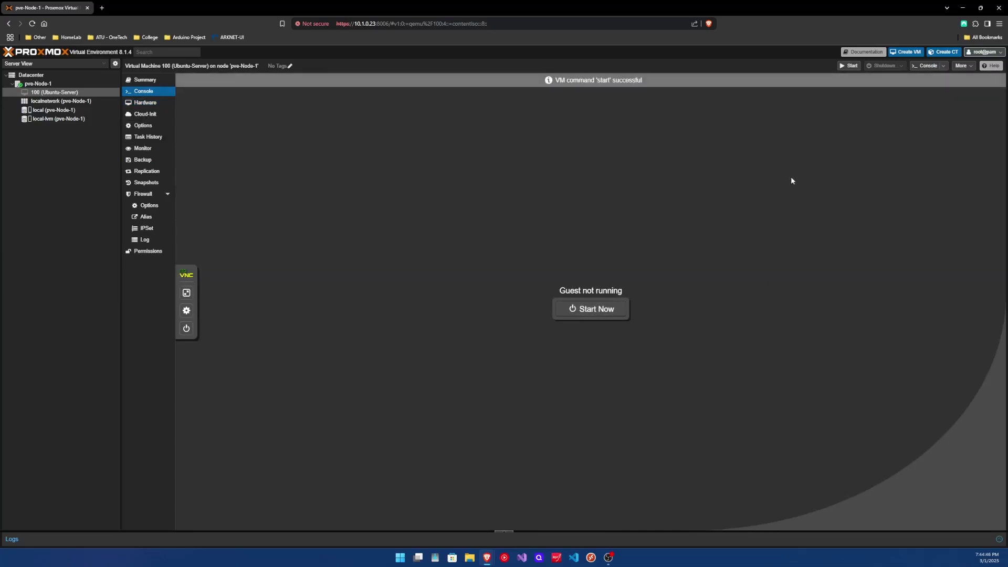